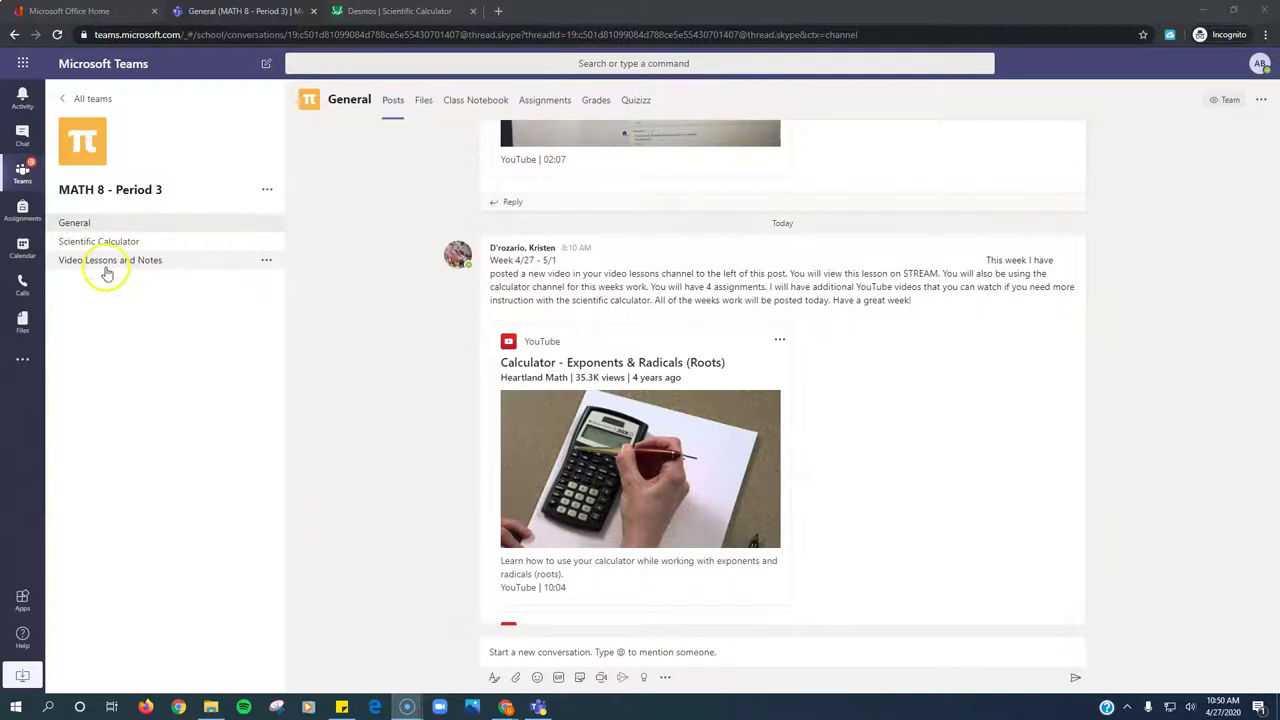
Open the 4/27 lesson video from the Video Lessons and Notes channel, play it briefly, pause it and close it.
{"action": "left_click", "coordinate": [110, 268]}
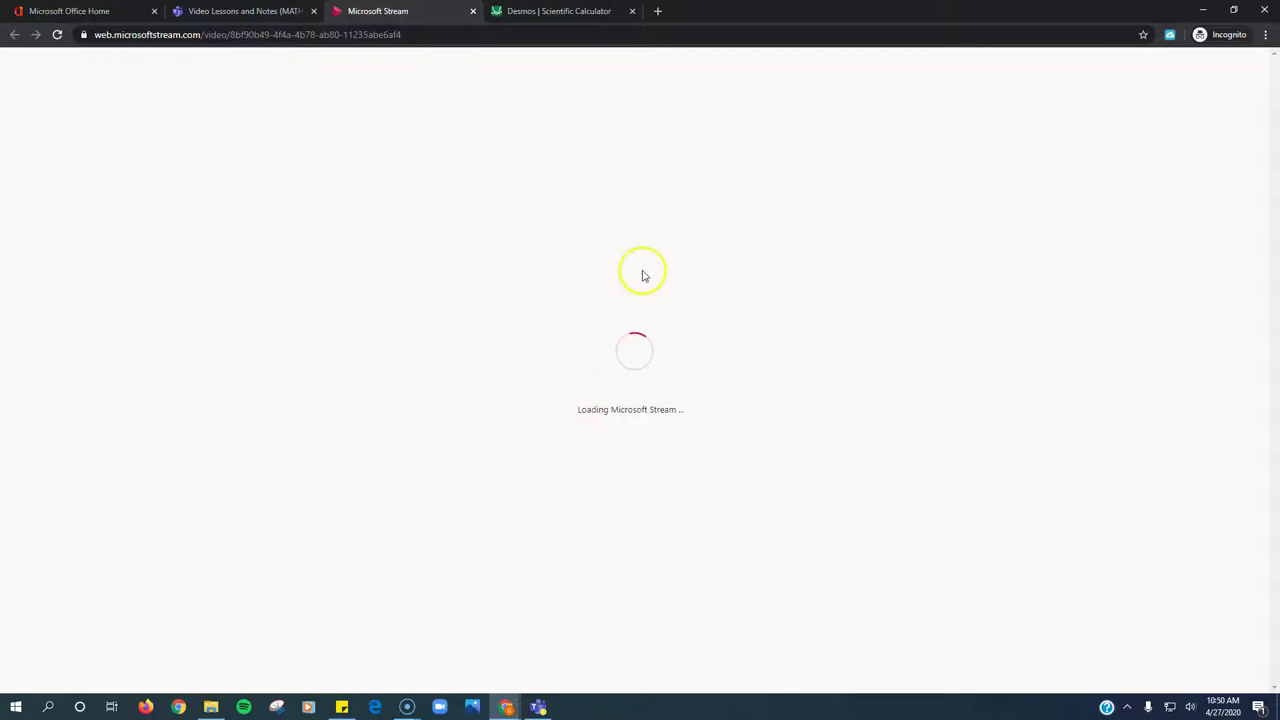
{"action": "left_click", "coordinate": [632, 11]}
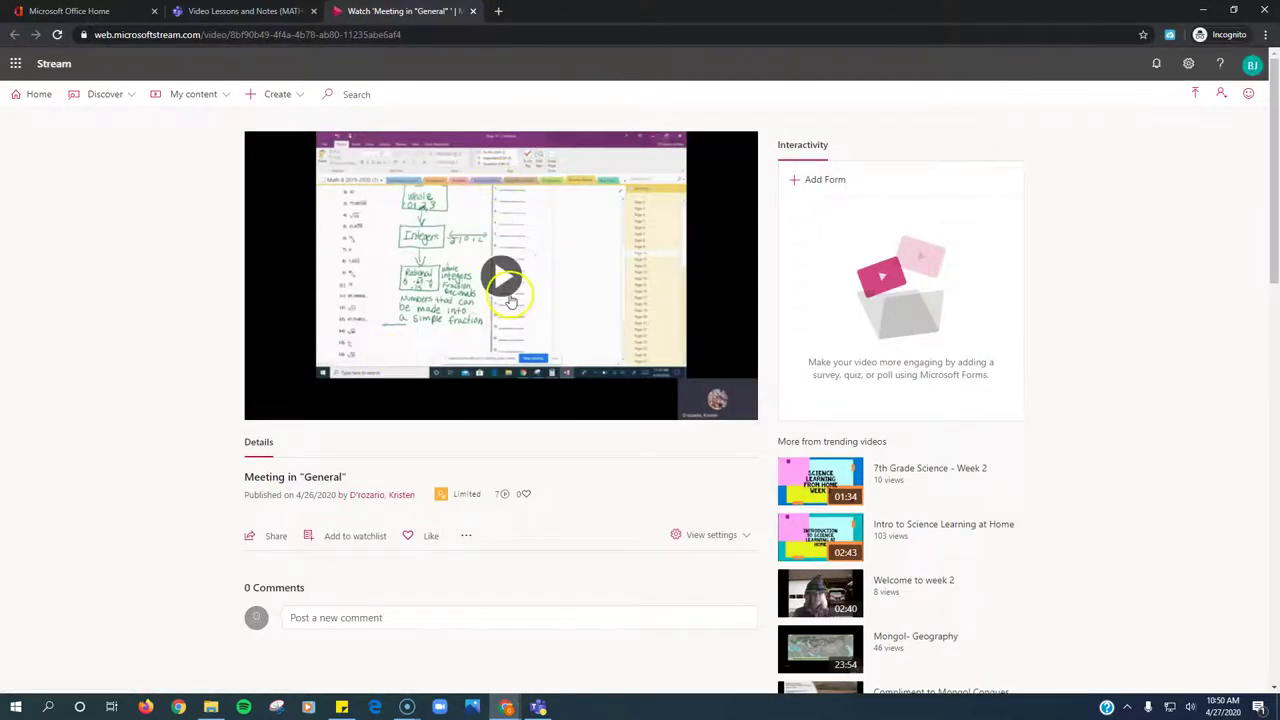
{"action": "left_click", "coordinate": [509, 292]}
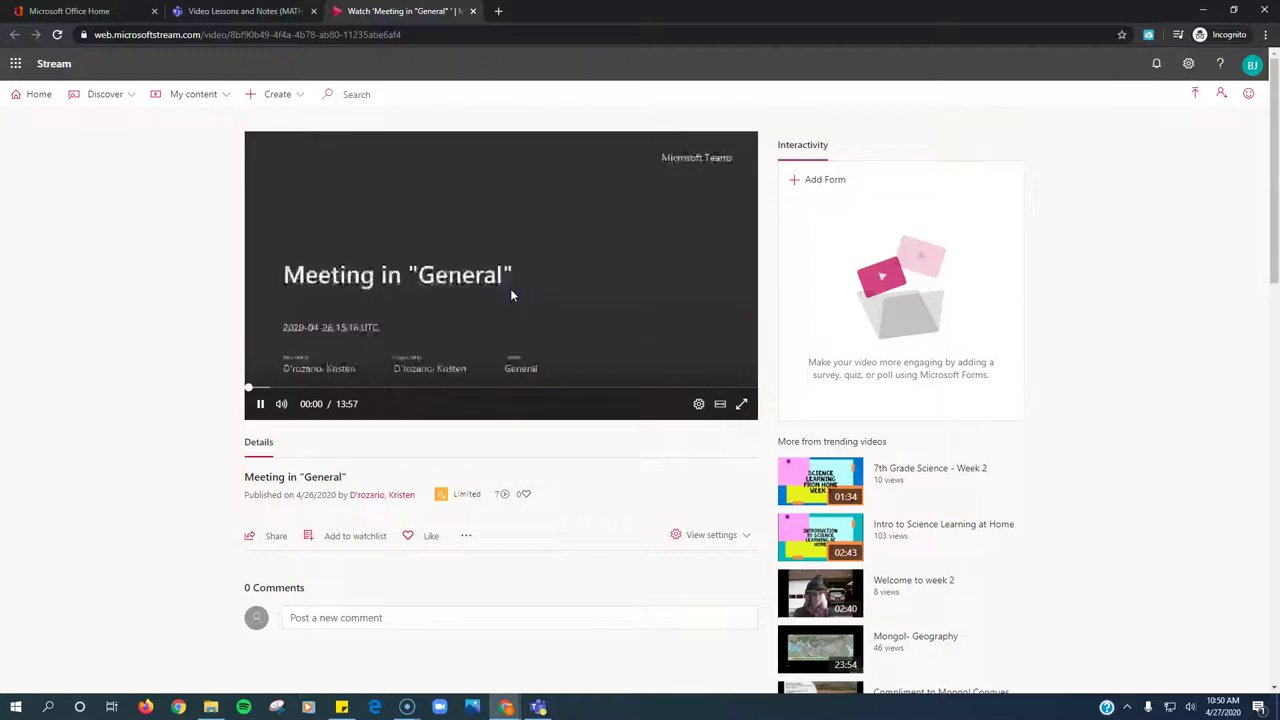
{"action": "left_click", "coordinate": [261, 403]}
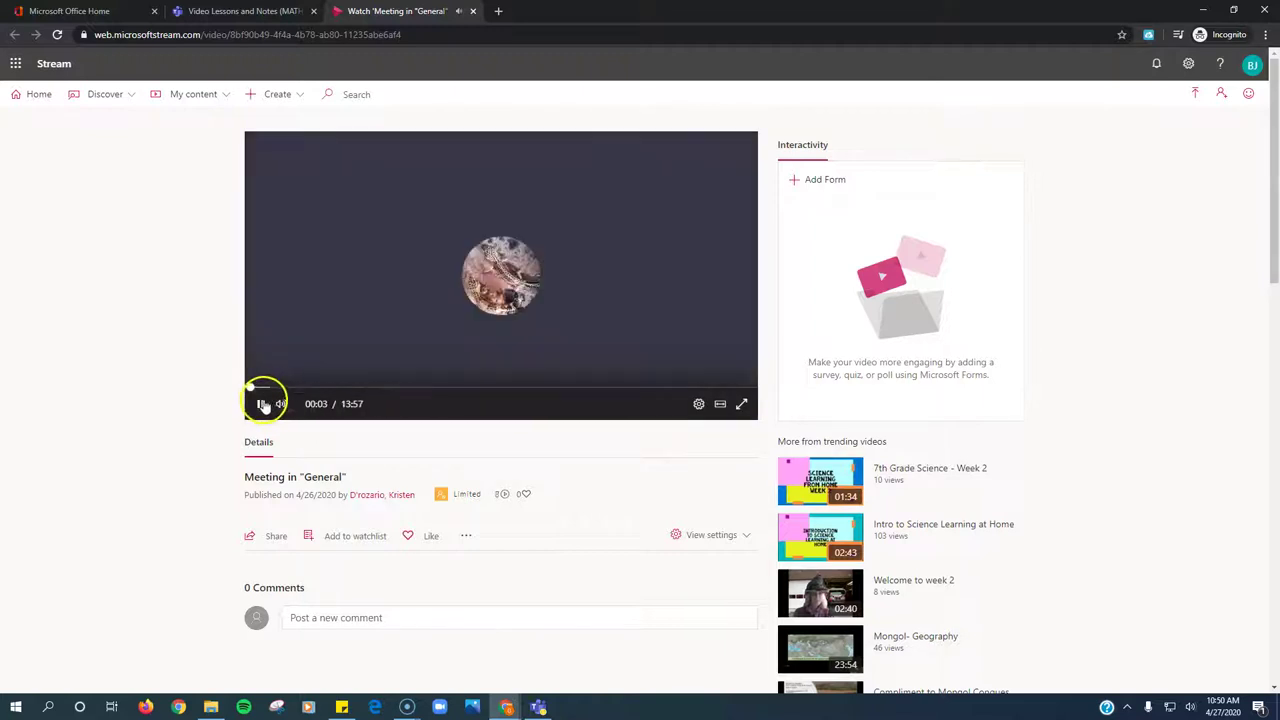
{"action": "left_click", "coordinate": [472, 12]}
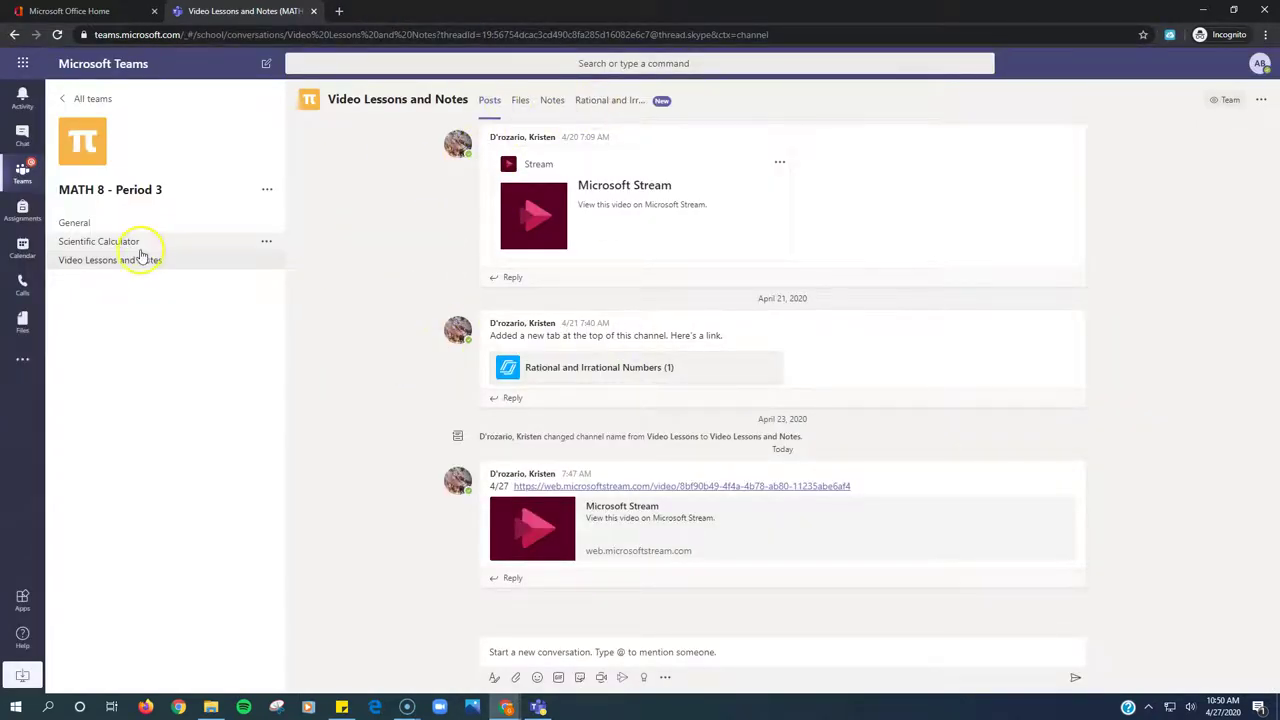
Review the General channel's Week 4/27 - 5/1 post, its full set of calculator videos and the homework posts below it.
{"action": "left_click", "coordinate": [78, 223]}
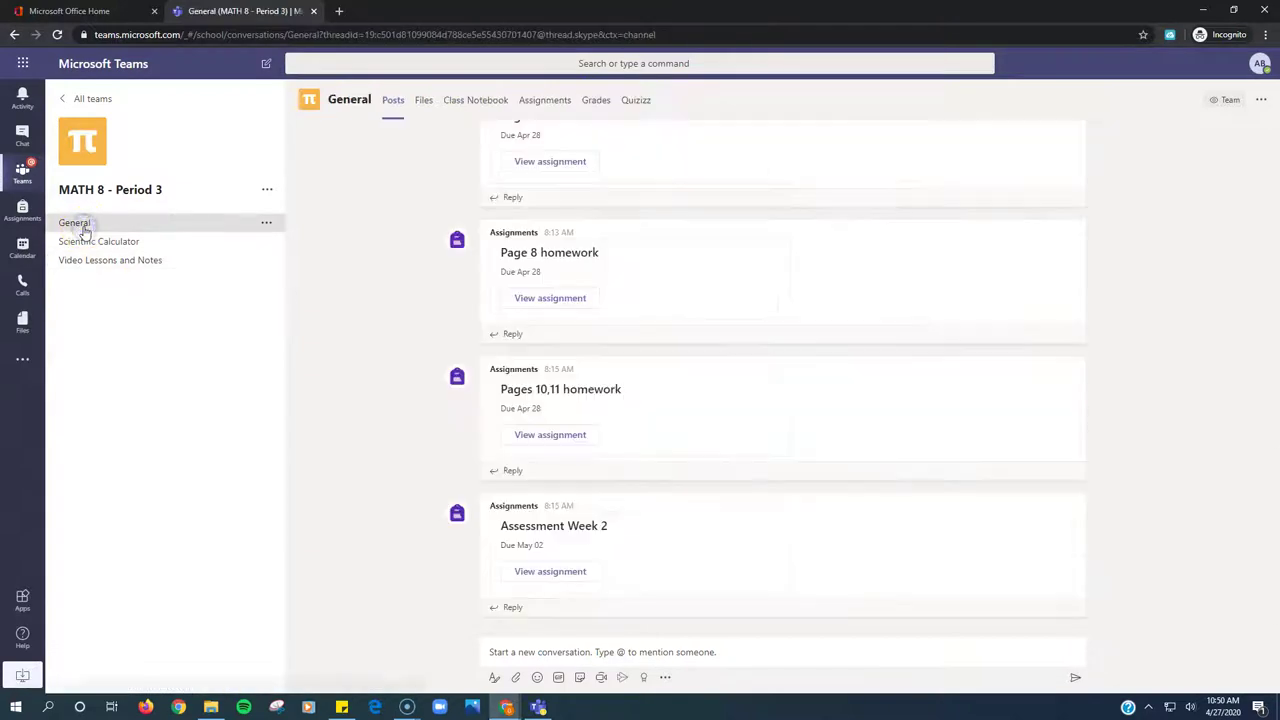
{"action": "scroll", "coordinate": [700, 330], "scroll_direction": "up", "scroll_amount": 8}
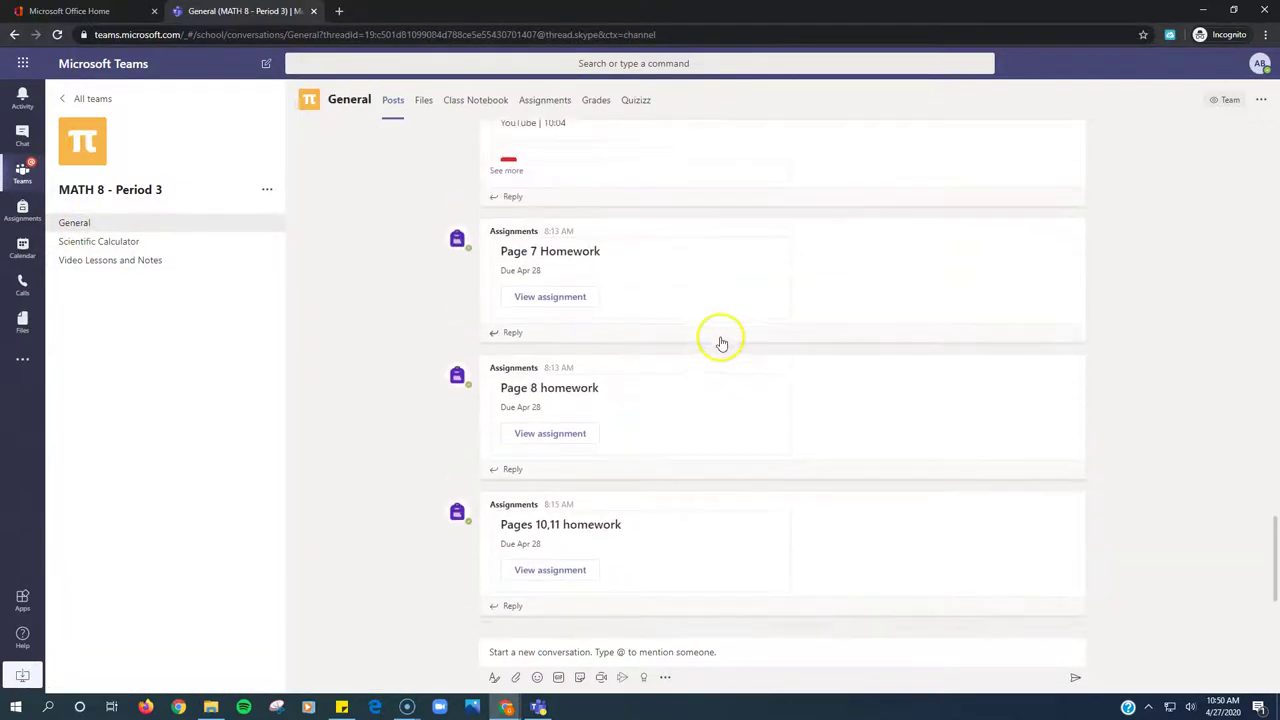
{"action": "scroll", "coordinate": [724, 344], "scroll_direction": "up", "scroll_amount": 3}
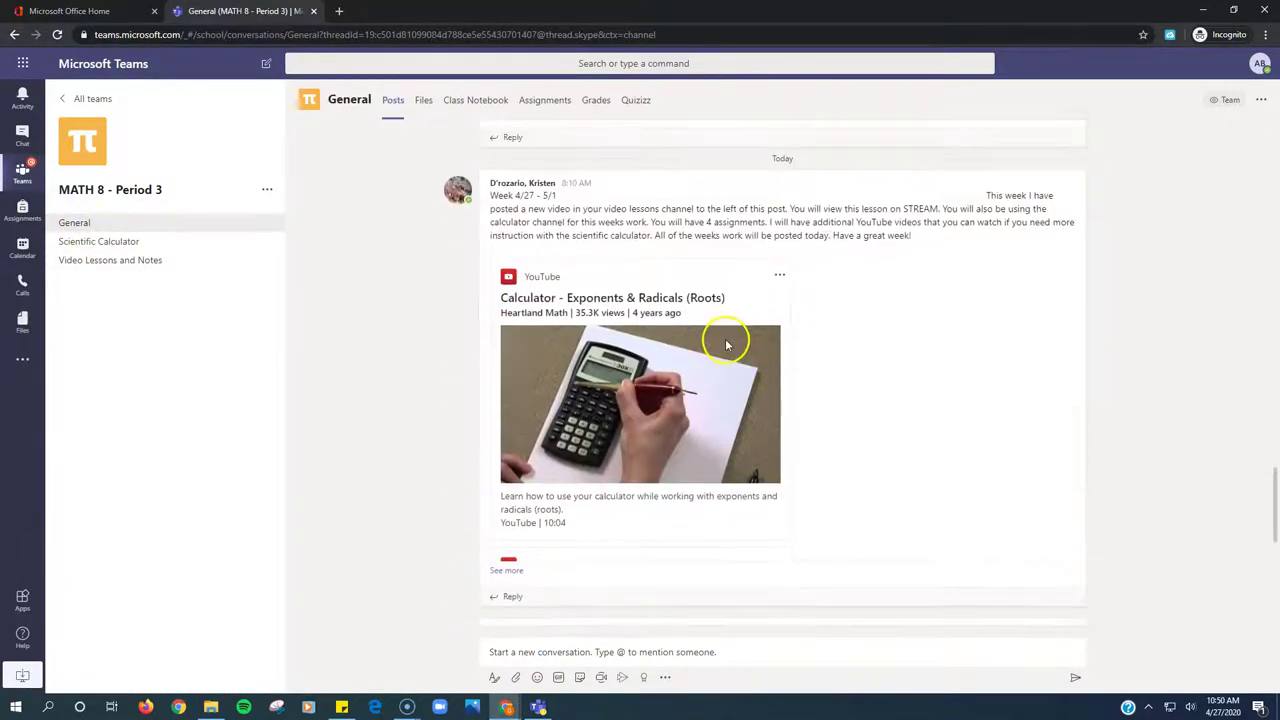
{"action": "left_click", "coordinate": [506, 569]}
{"action": "scroll", "coordinate": [590, 307], "scroll_direction": "down", "scroll_amount": 5}
{"action": "scroll", "coordinate": [588, 305], "scroll_direction": "down", "scroll_amount": 6}
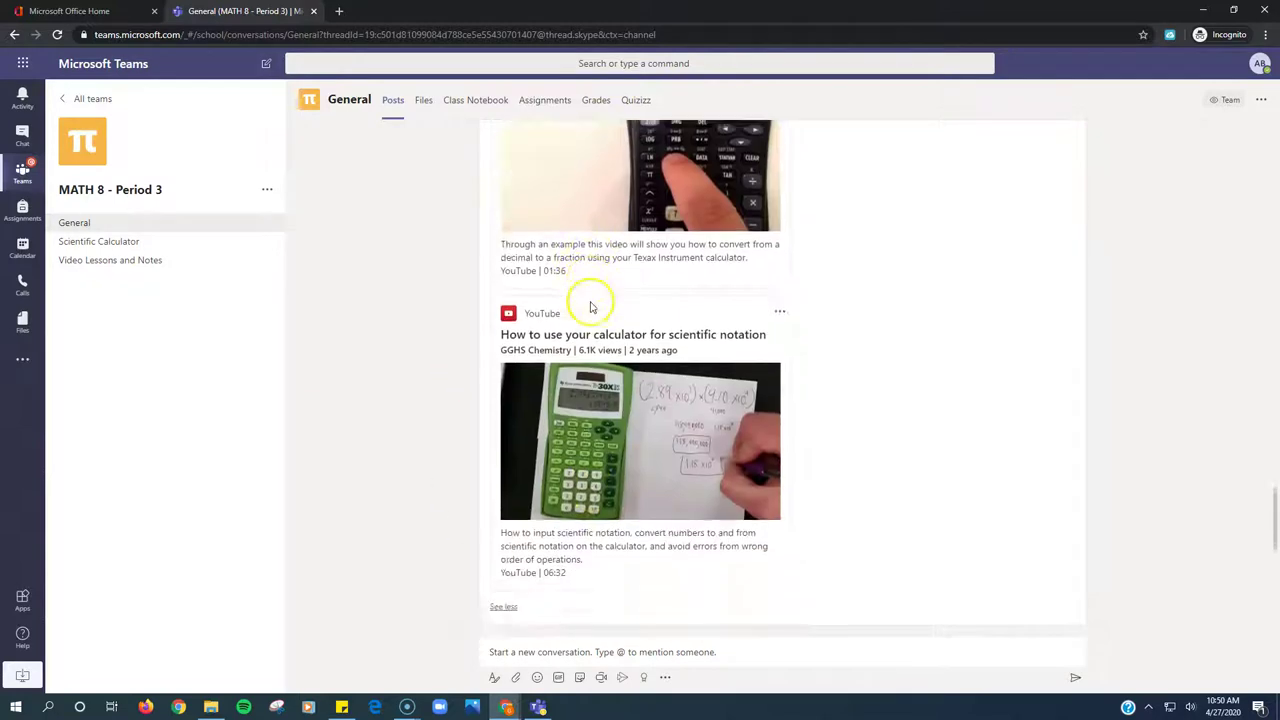
{"action": "scroll", "coordinate": [588, 335], "scroll_direction": "up", "scroll_amount": 8}
{"action": "scroll", "coordinate": [585, 350], "scroll_direction": "down", "scroll_amount": 3}
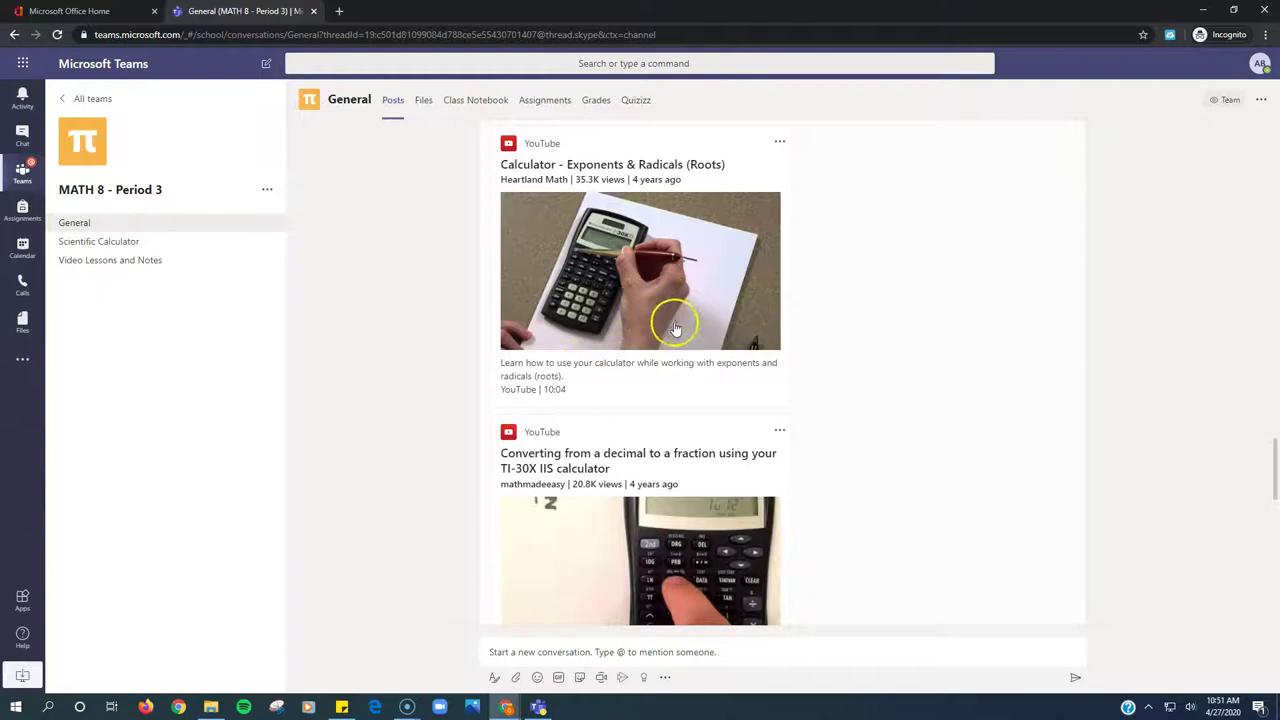
{"action": "scroll", "coordinate": [685, 340], "scroll_direction": "up", "scroll_amount": 1}
{"action": "scroll", "coordinate": [688, 398], "scroll_direction": "down", "scroll_amount": 9}
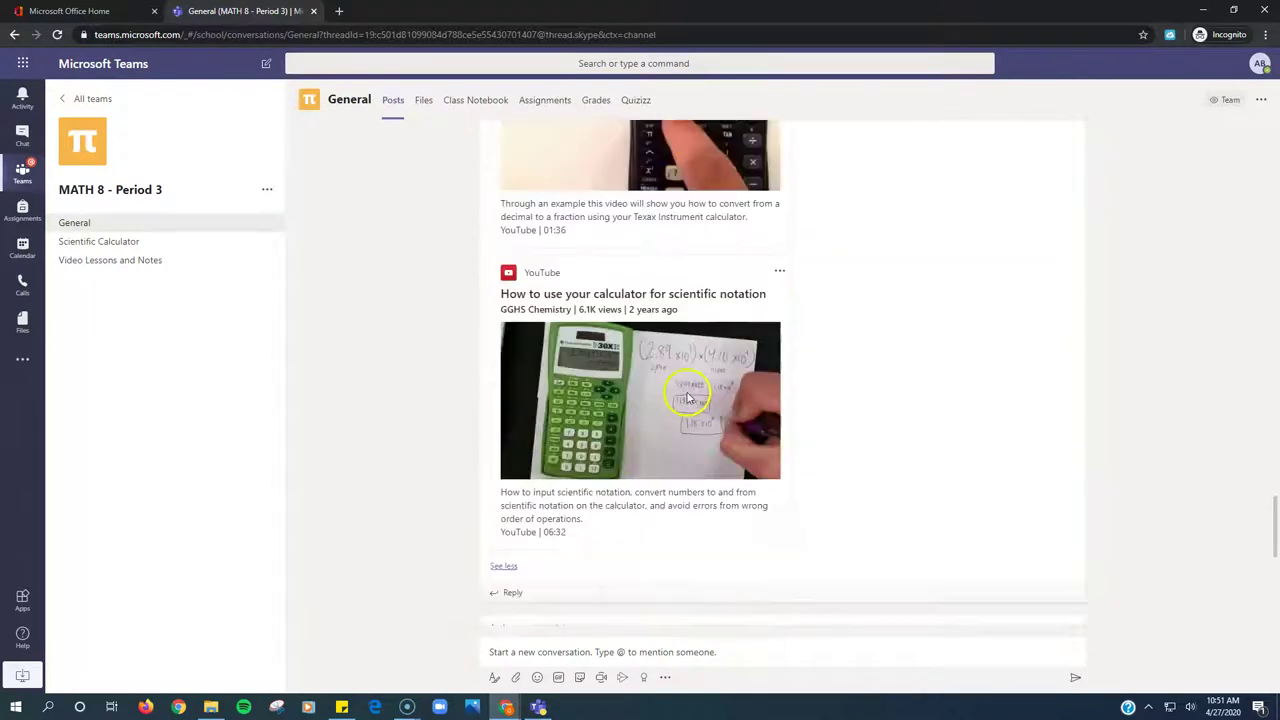
{"action": "scroll", "coordinate": [685, 368], "scroll_direction": "down", "scroll_amount": 3}
{"action": "scroll", "coordinate": [685, 368], "scroll_direction": "up", "scroll_amount": 3}
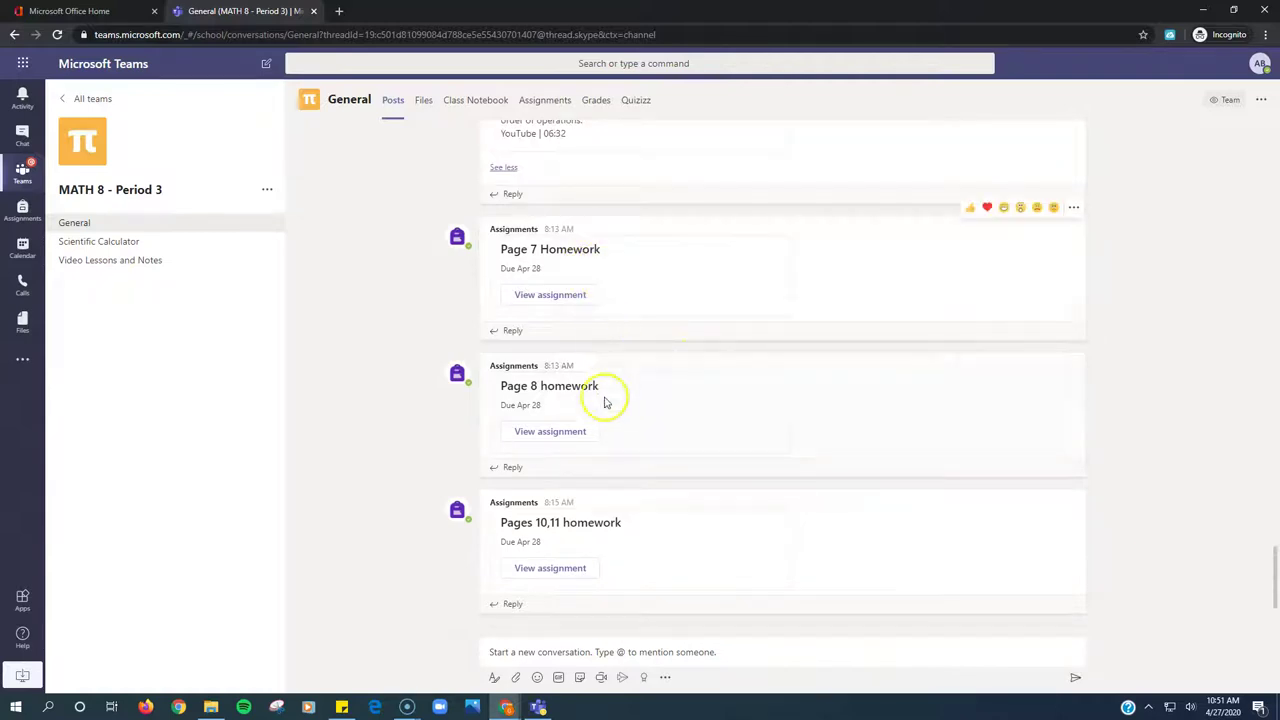
Open the Page 7 mod 7.docx file from the Page 7 Homework assignment for editing in the browser.
{"action": "left_click", "coordinate": [550, 295]}
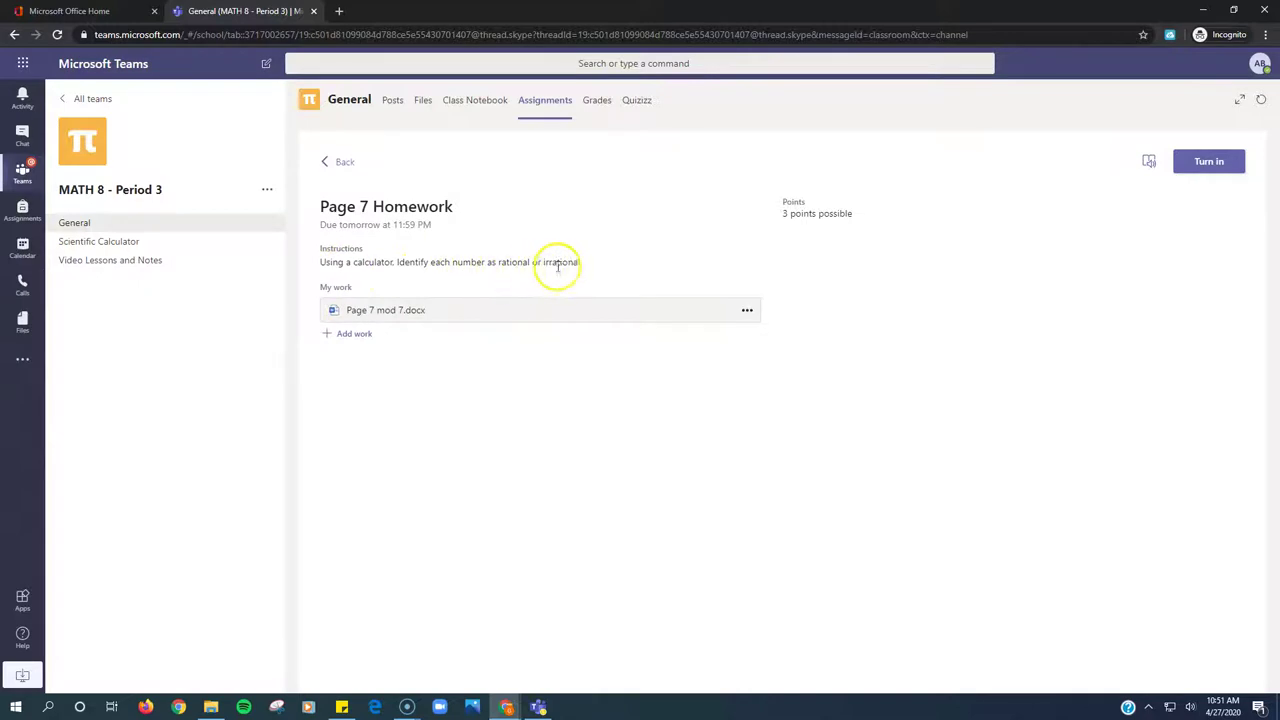
{"action": "left_click", "coordinate": [414, 312]}
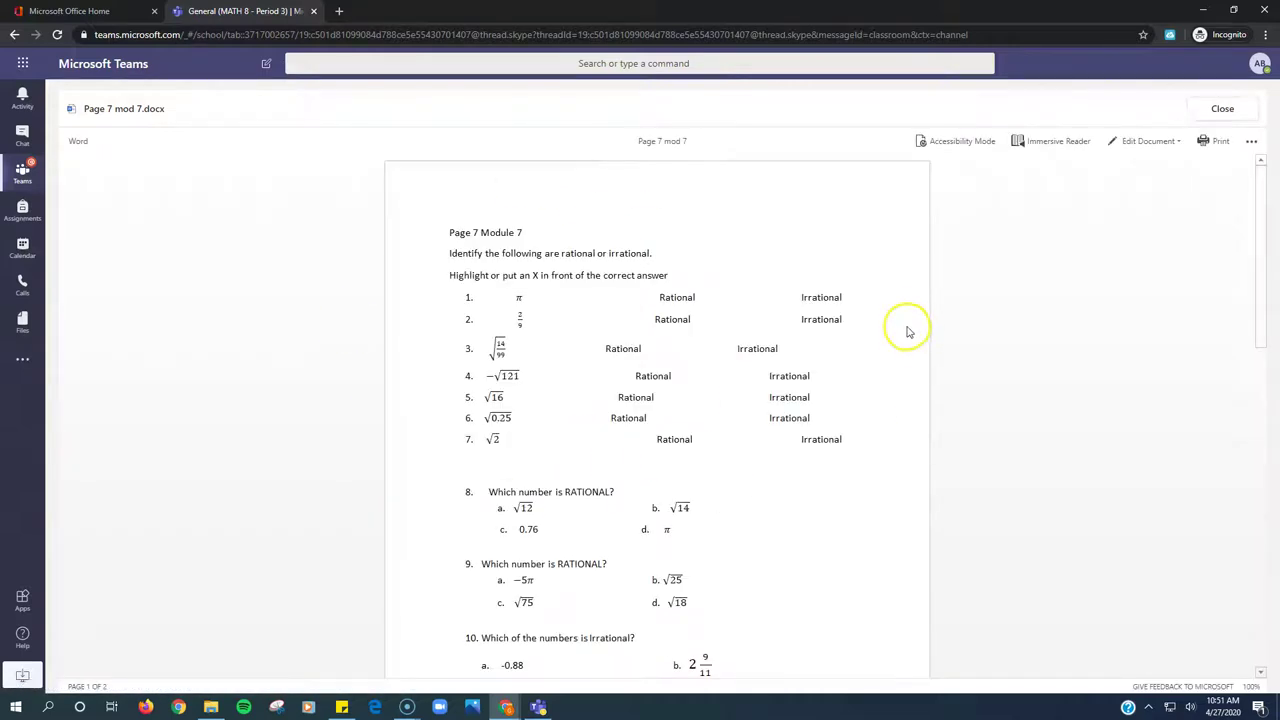
{"action": "left_click", "coordinate": [1145, 141]}
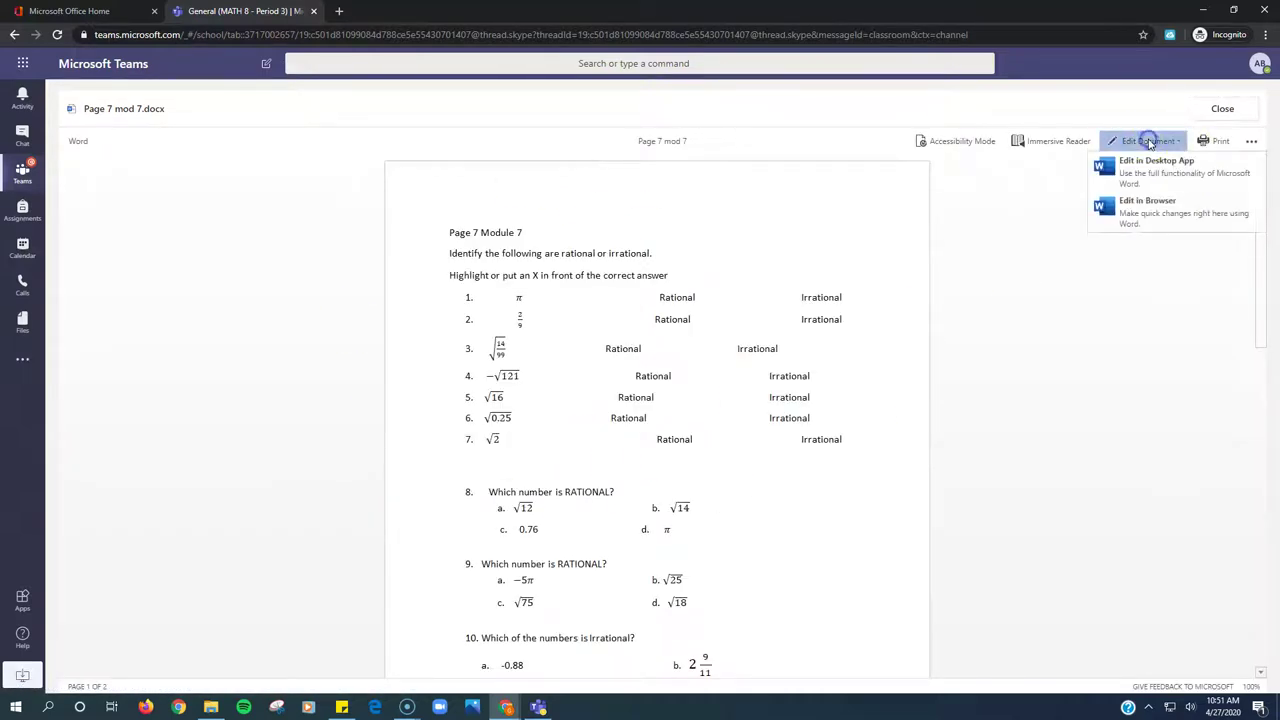
{"action": "left_click", "coordinate": [1155, 213]}
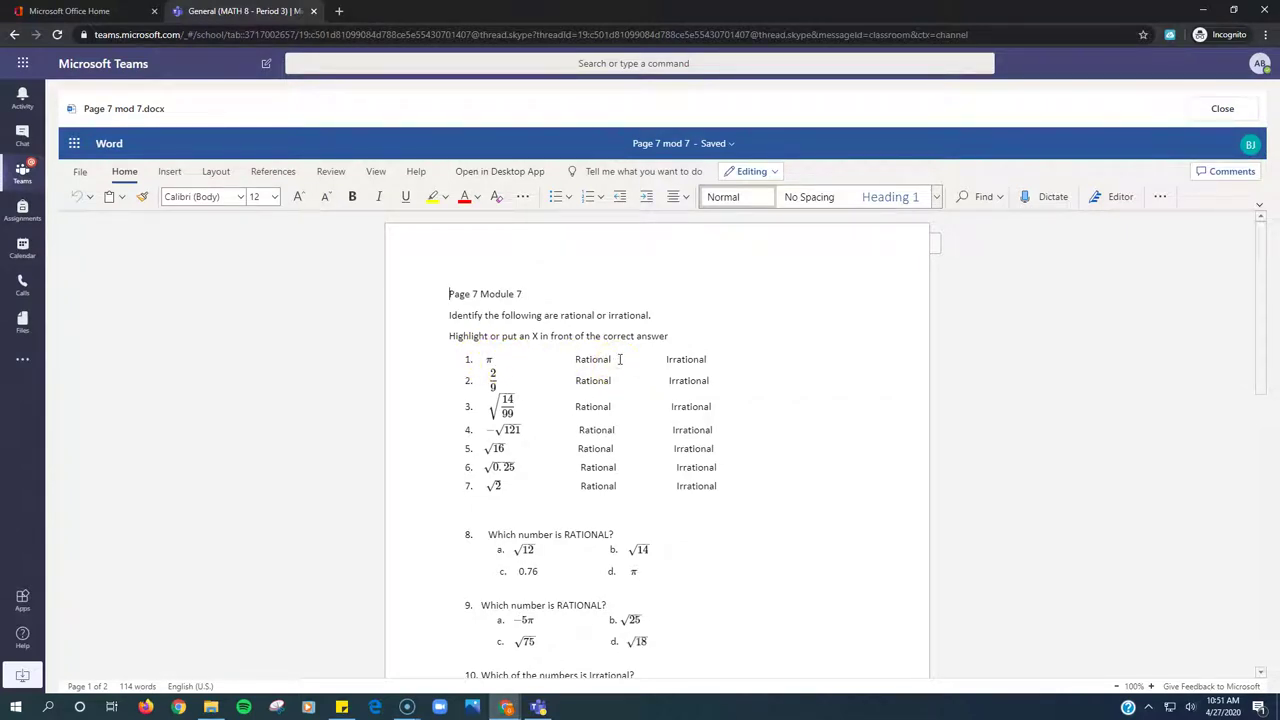
Try marking question 1's Rational answer with an x and with yellow highlighting.
{"action": "left_click", "coordinate": [573, 359]}
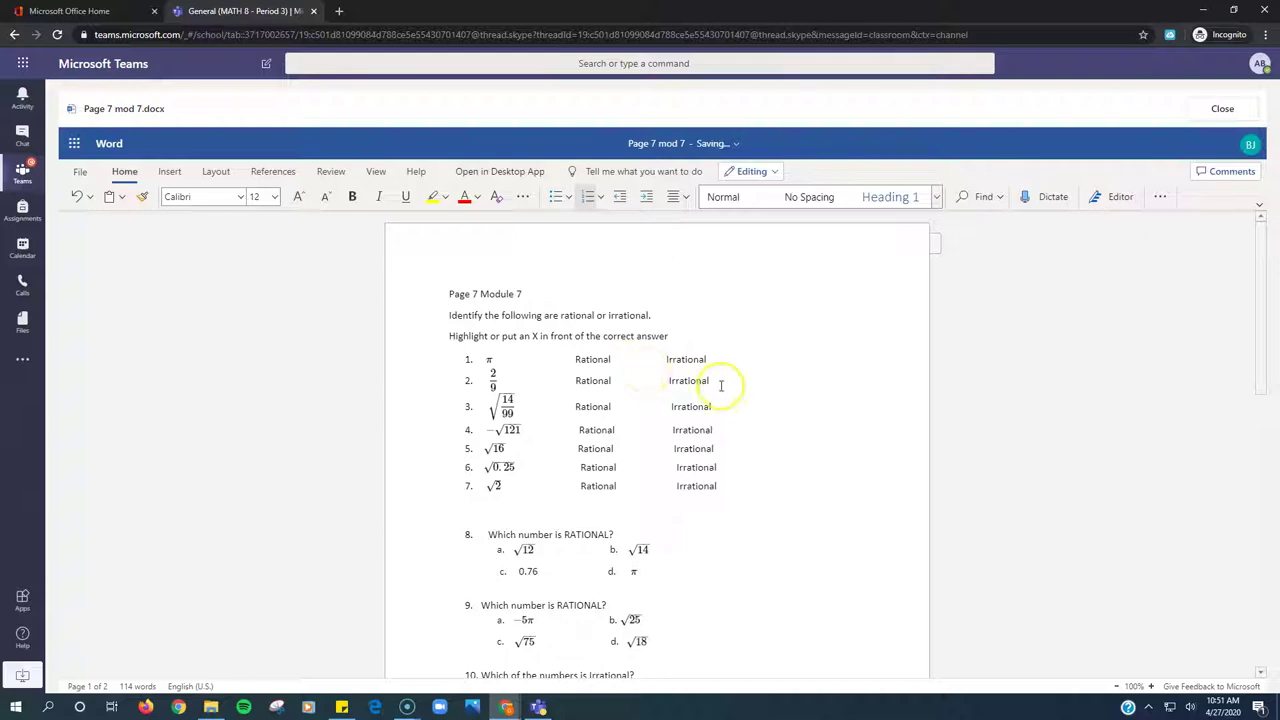
{"action": "type", "text": "x"}
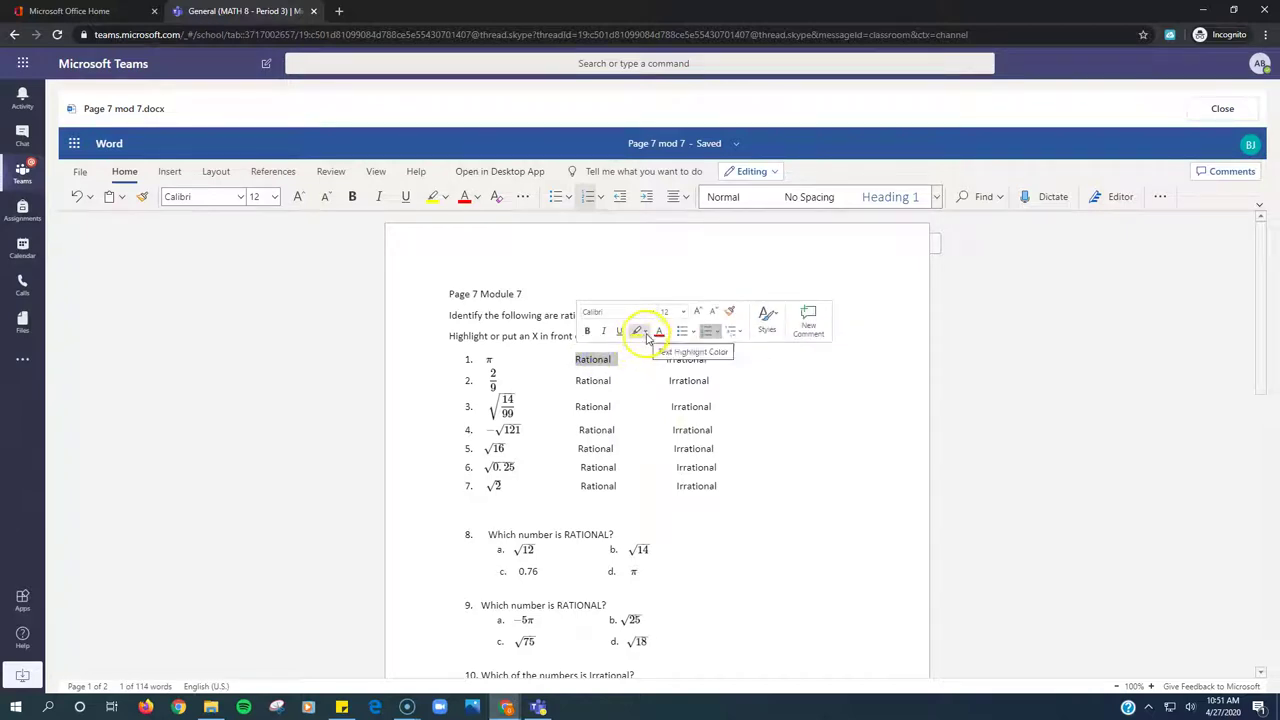
{"action": "left_click", "coordinate": [645, 334]}
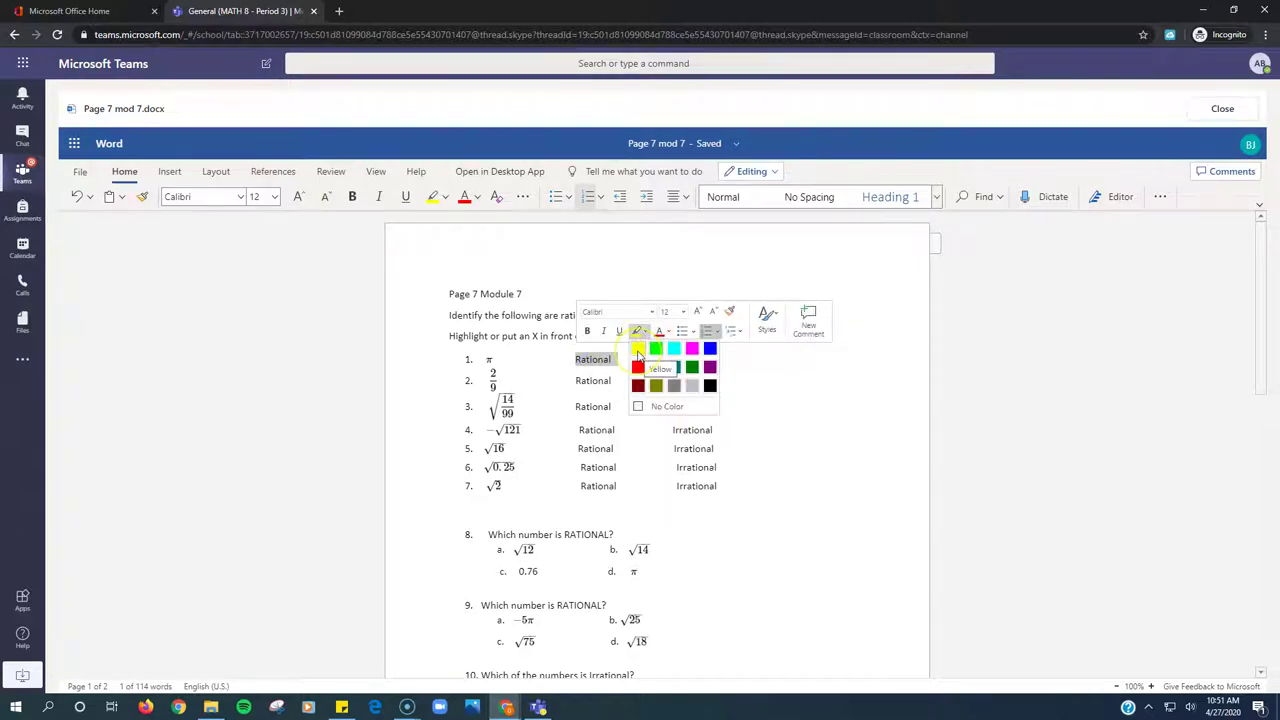
{"action": "left_click", "coordinate": [638, 350]}
Remove the highlighting from question 1's Rational answer.
{"action": "left_click", "coordinate": [610, 359]}
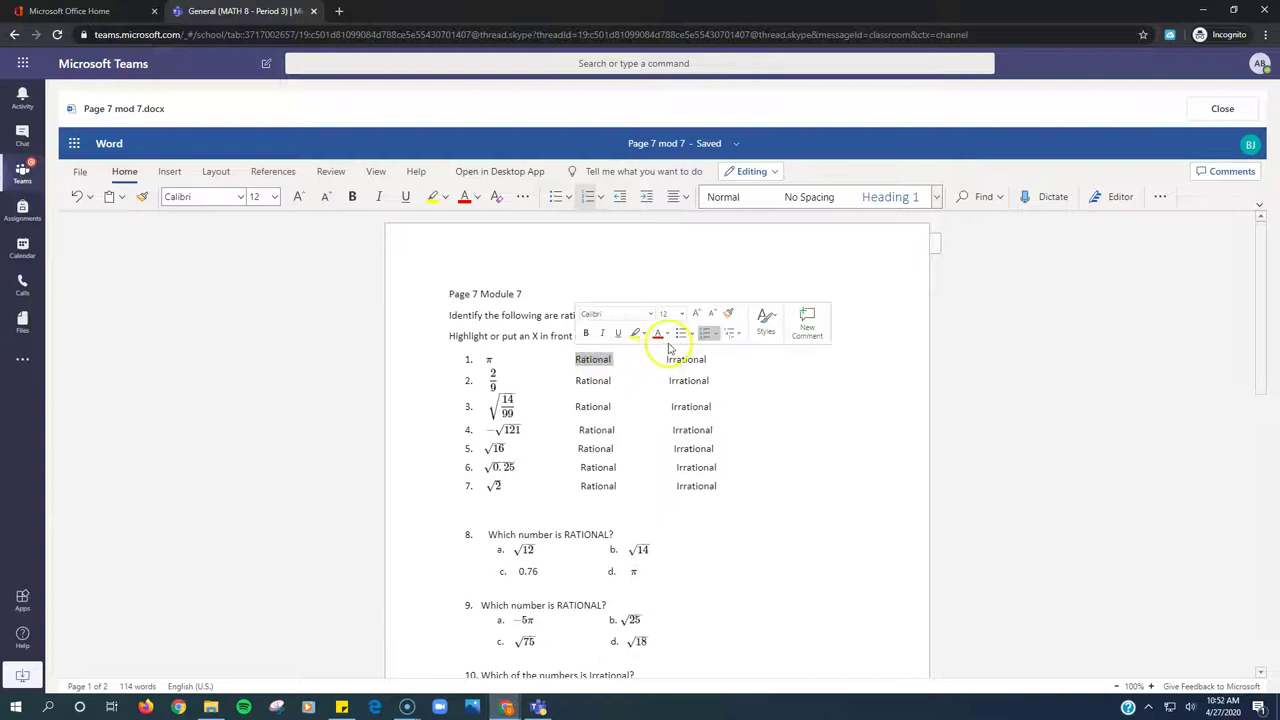
{"action": "left_click", "coordinate": [643, 333]}
{"action": "left_click", "coordinate": [640, 410]}
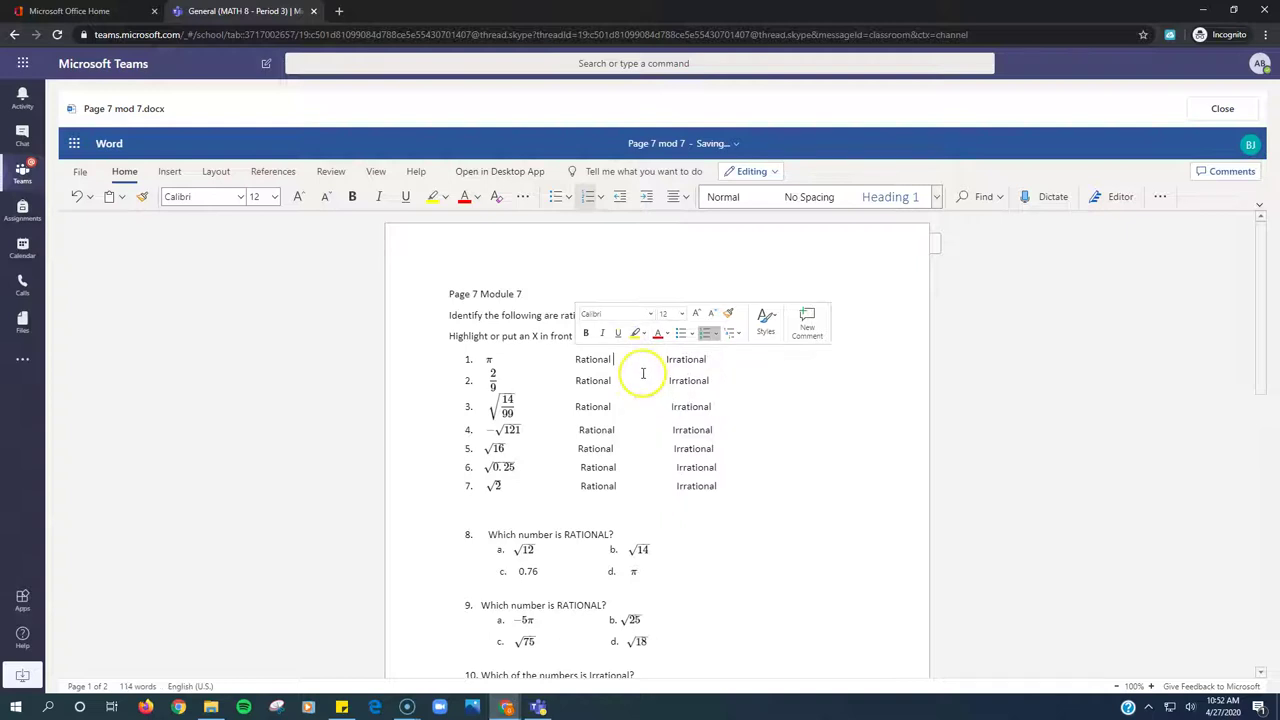
{"action": "left_click", "coordinate": [643, 378]}
Highlight answer d of question 11, "When it is a decimal that terminates", in yellow.
{"action": "scroll", "coordinate": [600, 422], "scroll_direction": "down", "scroll_amount": 5}
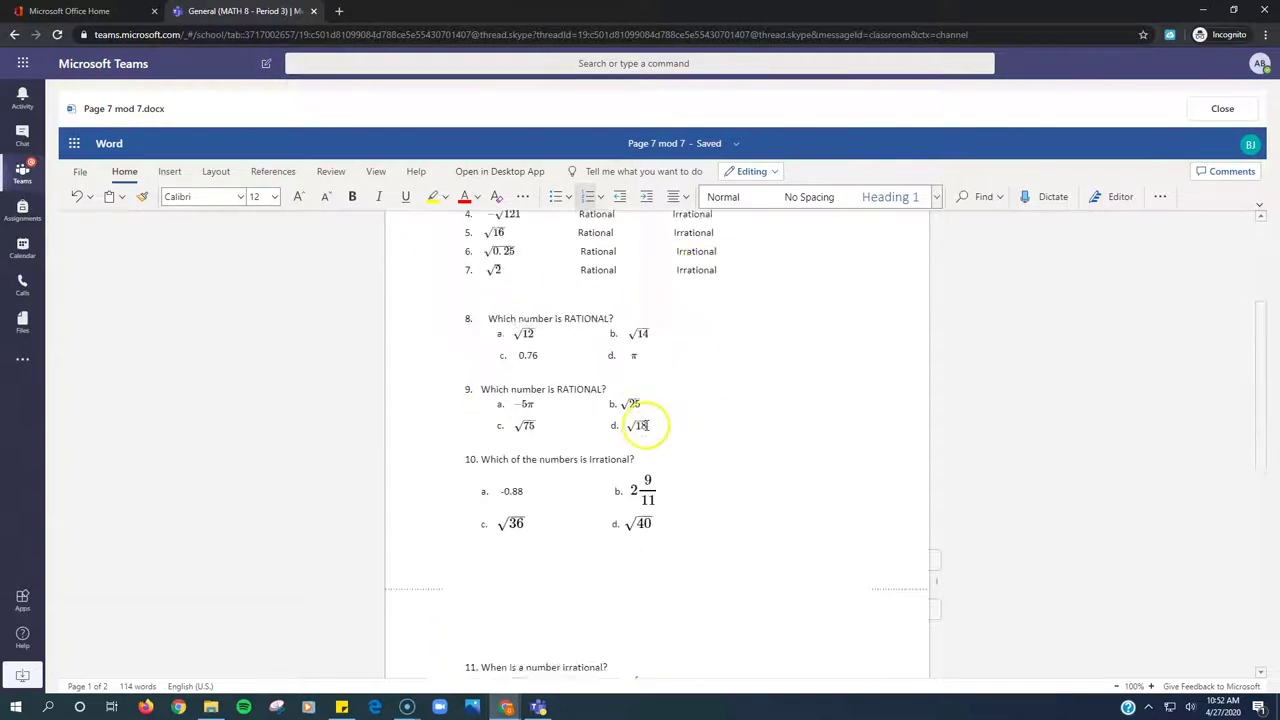
{"action": "scroll", "coordinate": [625, 400], "scroll_direction": "up", "scroll_amount": 1}
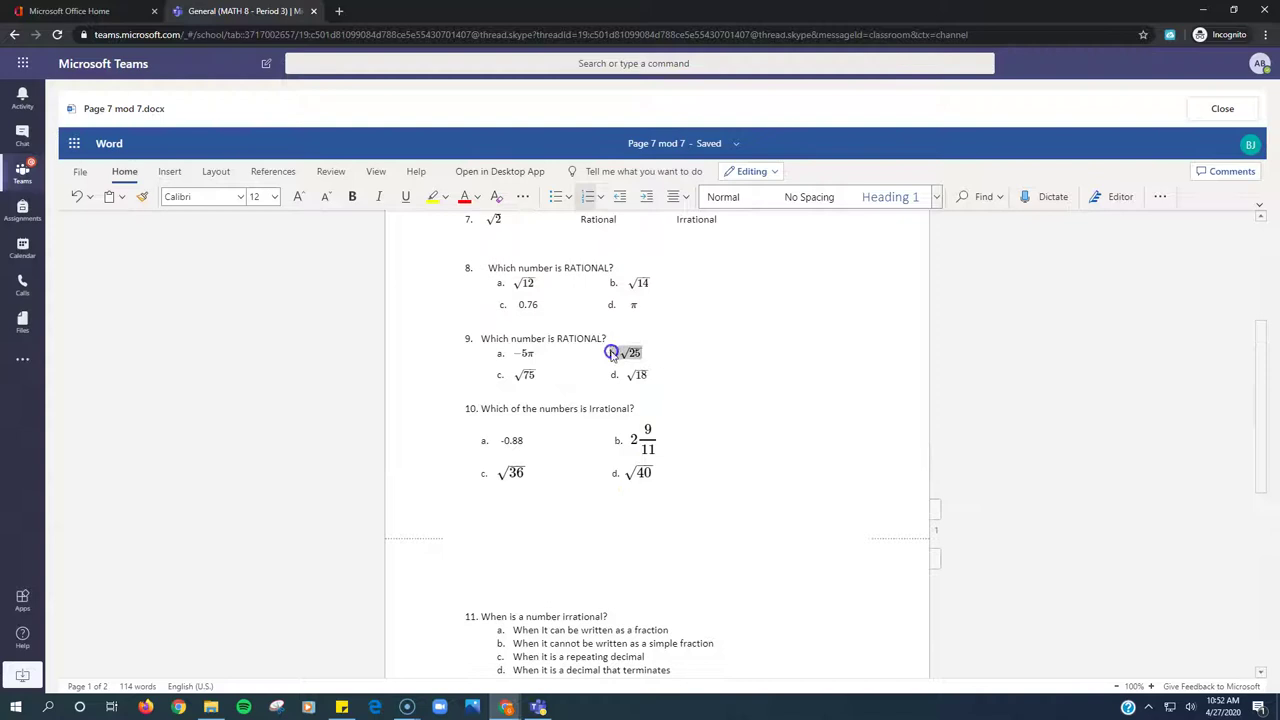
{"action": "left_click", "coordinate": [673, 354]}
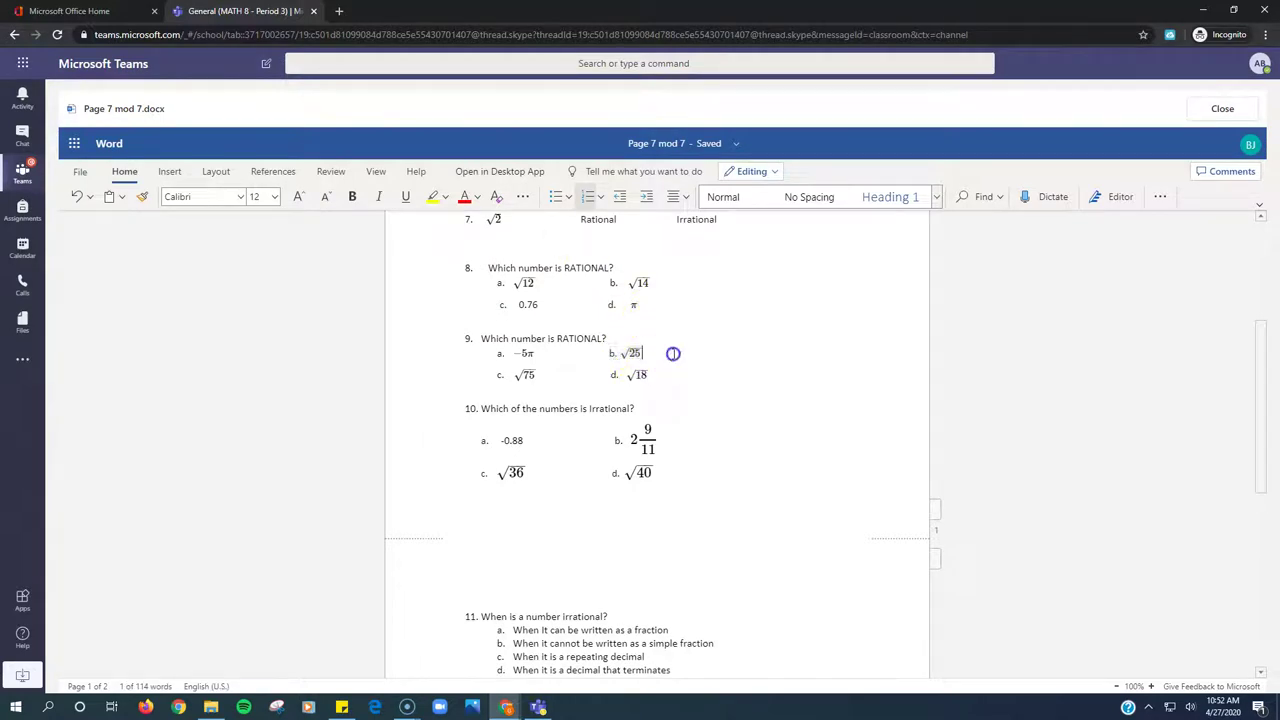
{"action": "scroll", "coordinate": [686, 457], "scroll_direction": "down", "scroll_amount": 3}
{"action": "left_click_drag", "start_coordinate": [672, 471], "coordinate": [508, 470]}
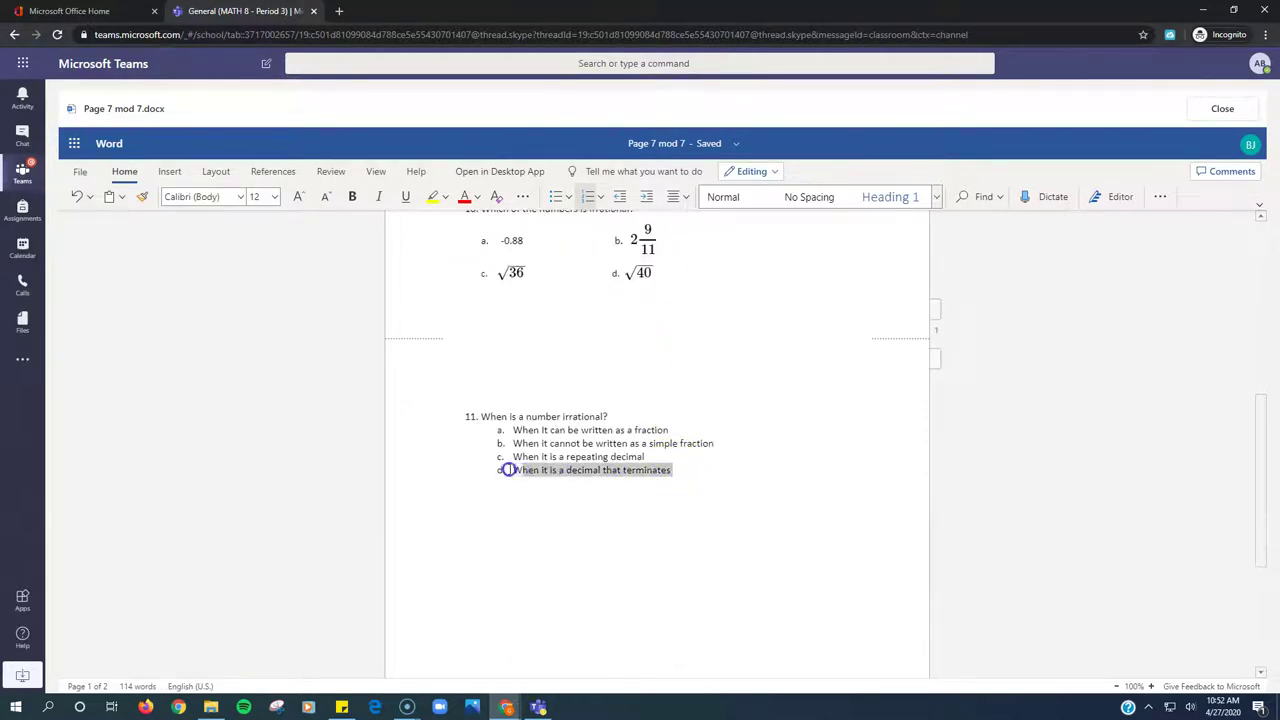
{"action": "left_click", "coordinate": [580, 447]}
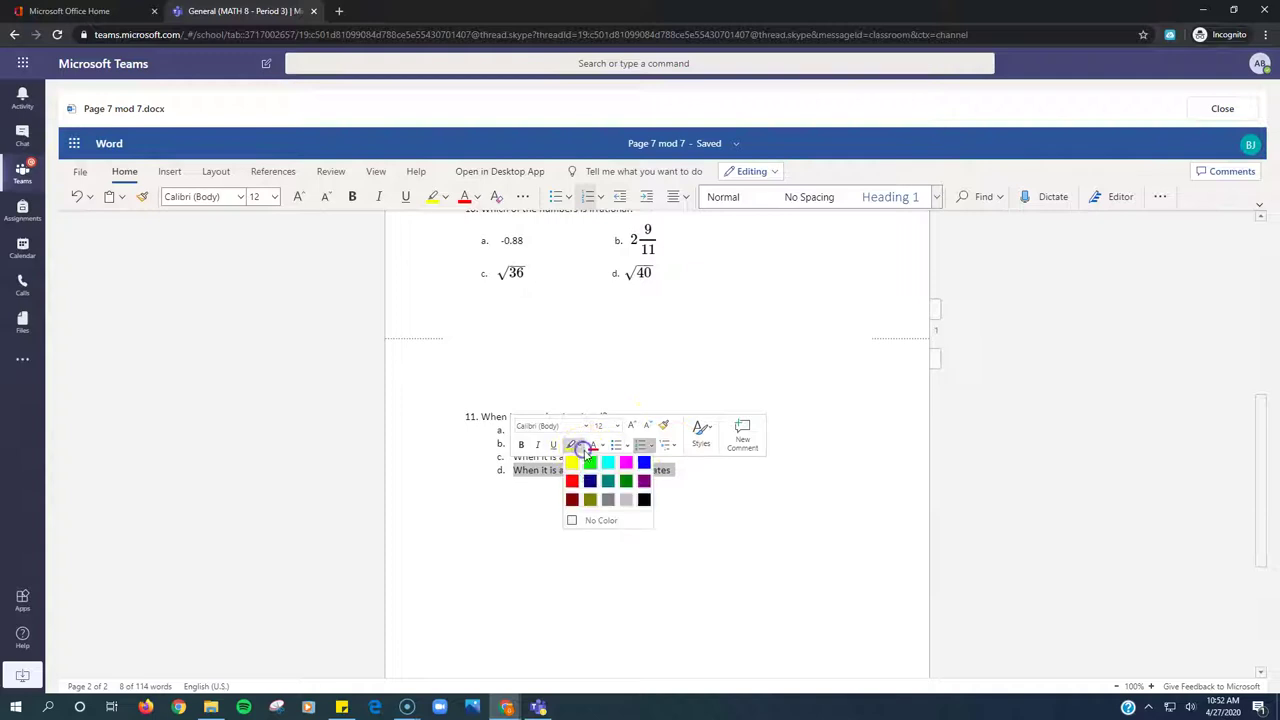
{"action": "left_click", "coordinate": [575, 467]}
Clear the highlight colour from answer d of question 11.
{"action": "left_click_drag", "start_coordinate": [690, 472], "coordinate": [522, 473]}
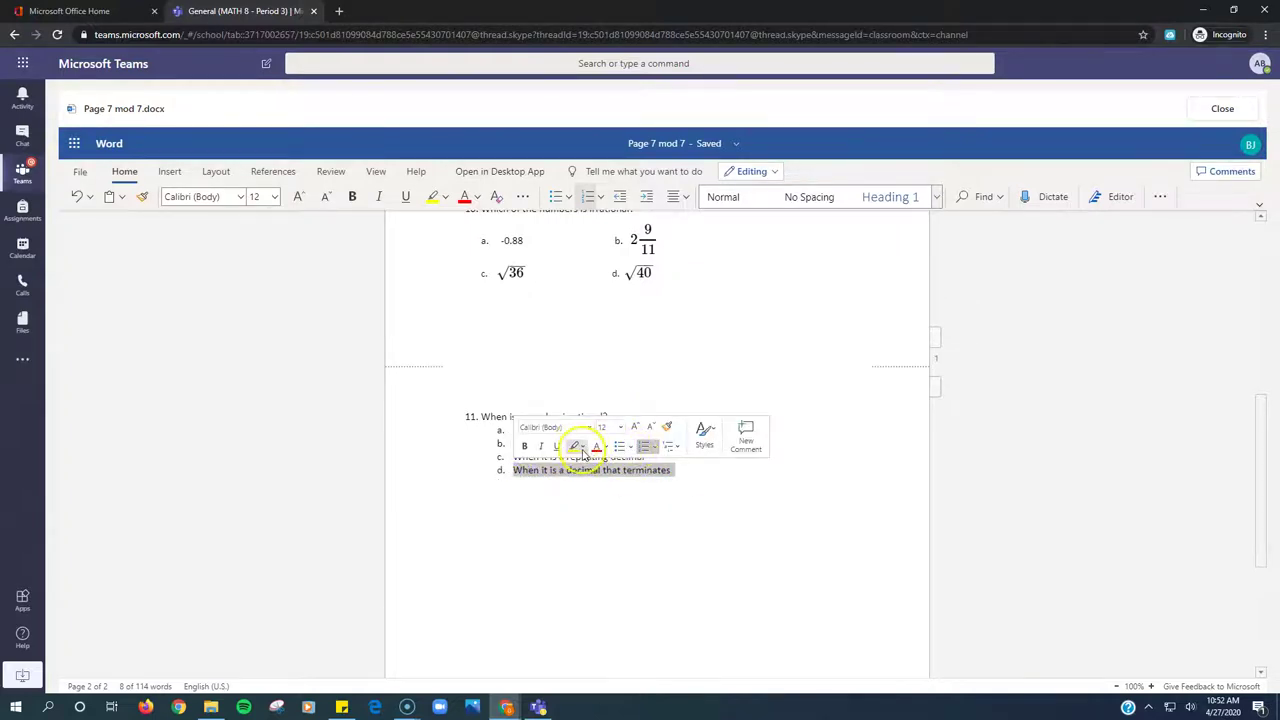
{"action": "left_click", "coordinate": [580, 447]}
{"action": "left_click", "coordinate": [576, 522]}
{"action": "left_click", "coordinate": [757, 489]}
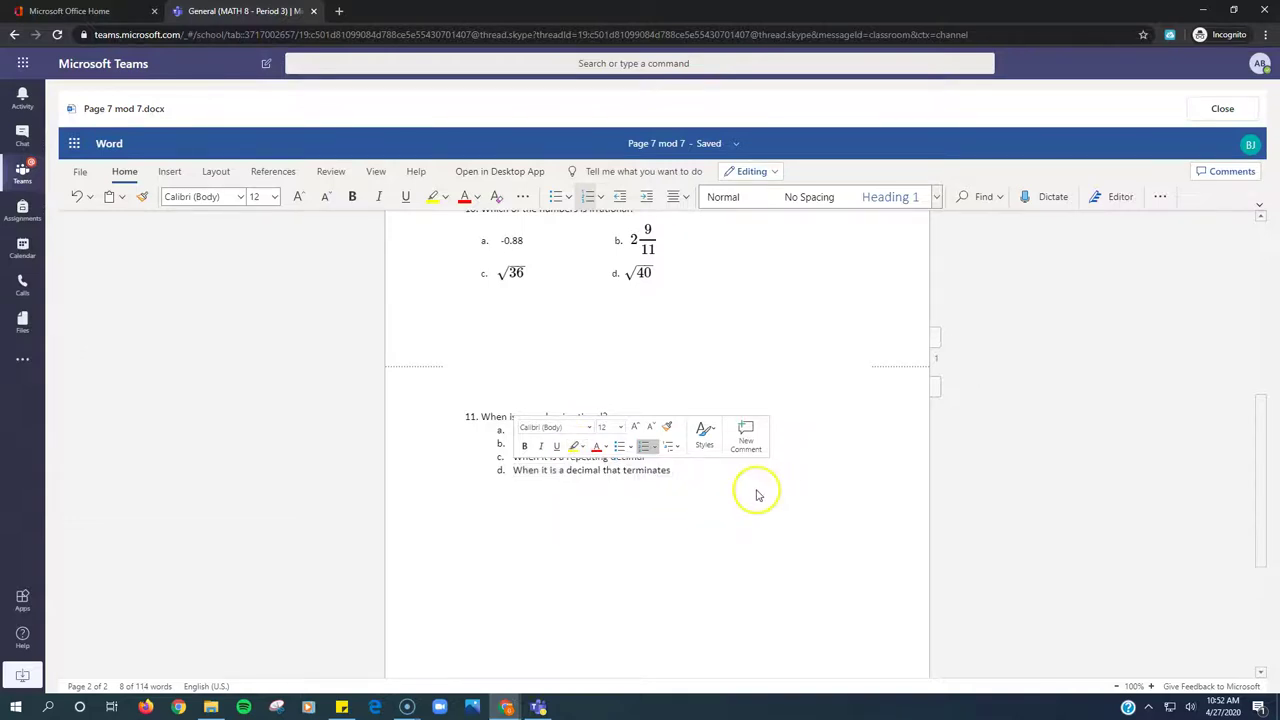
Close the Page 7 document and view the page 8 module 7 document attached to the Page 8 homework assignment.
{"action": "left_click", "coordinate": [1240, 108]}
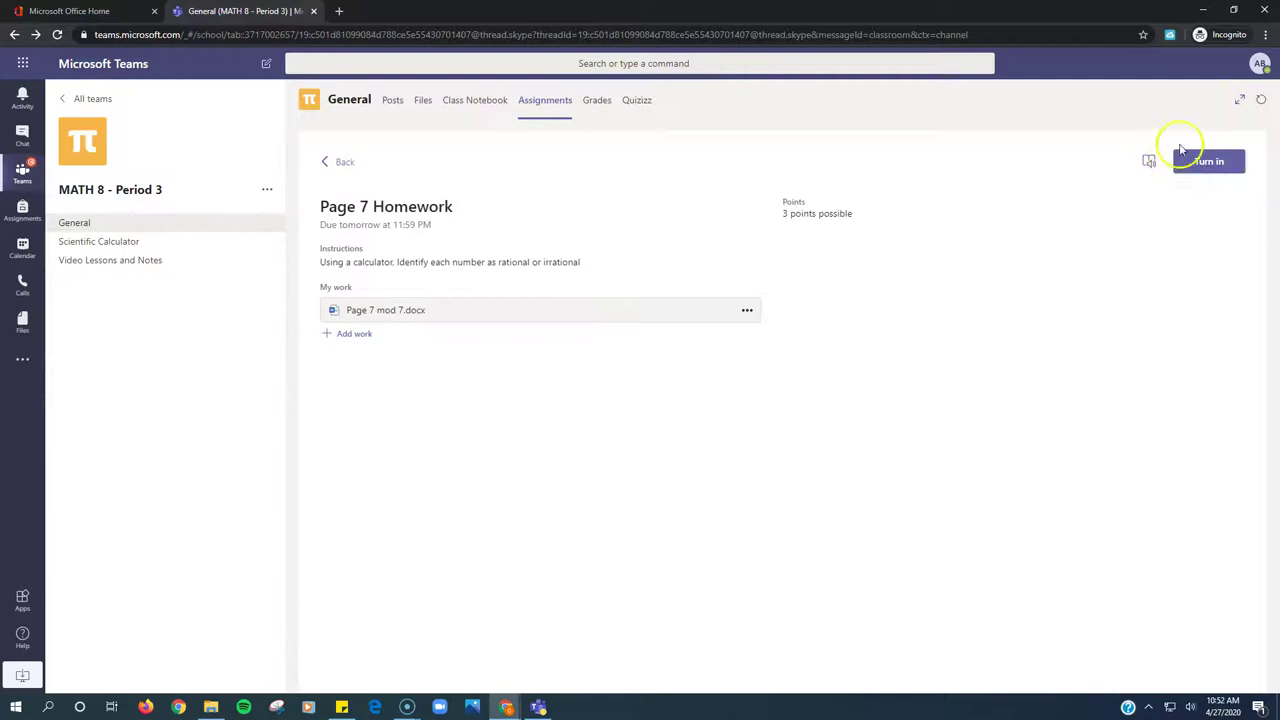
{"action": "left_click", "coordinate": [343, 166]}
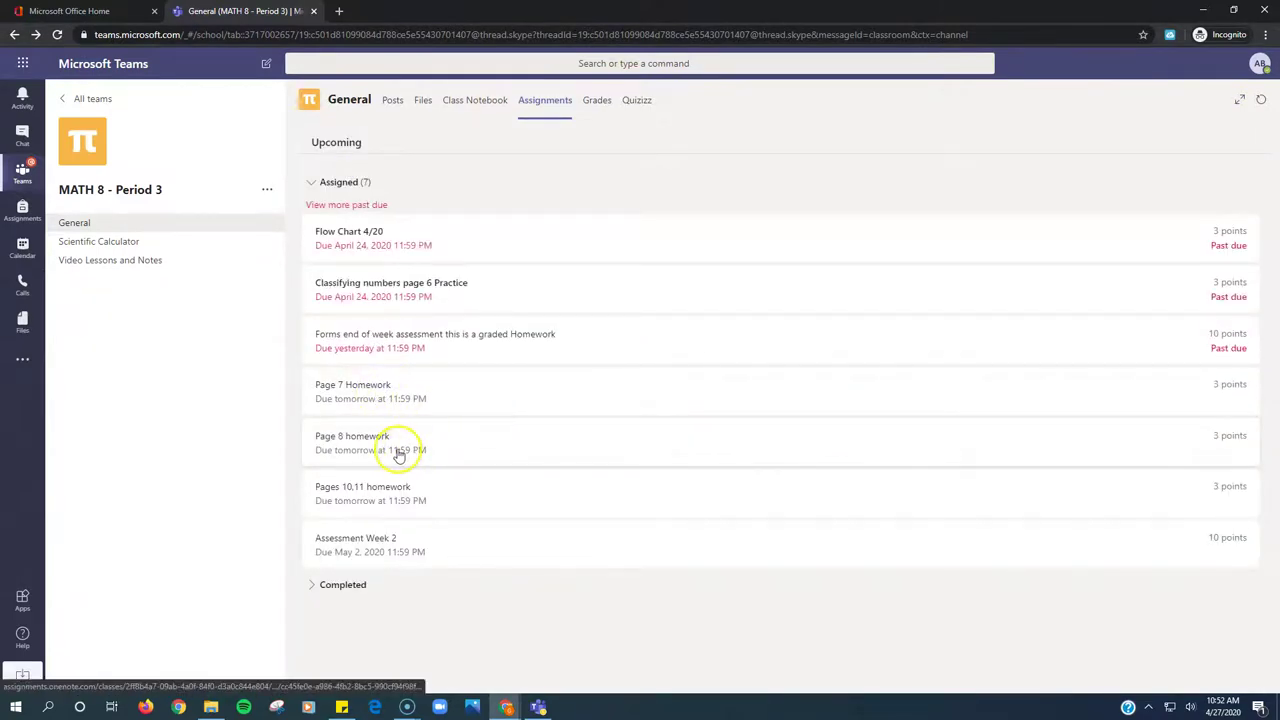
{"action": "left_click", "coordinate": [401, 450]}
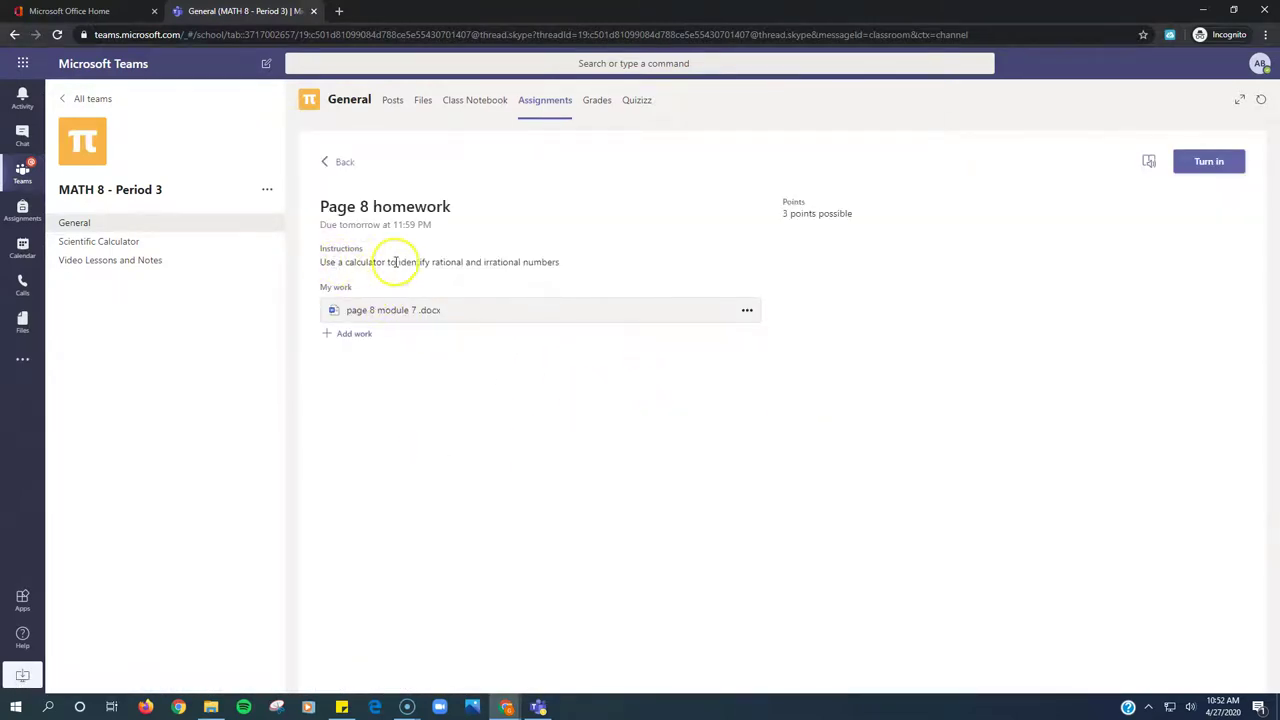
{"action": "left_click", "coordinate": [428, 312]}
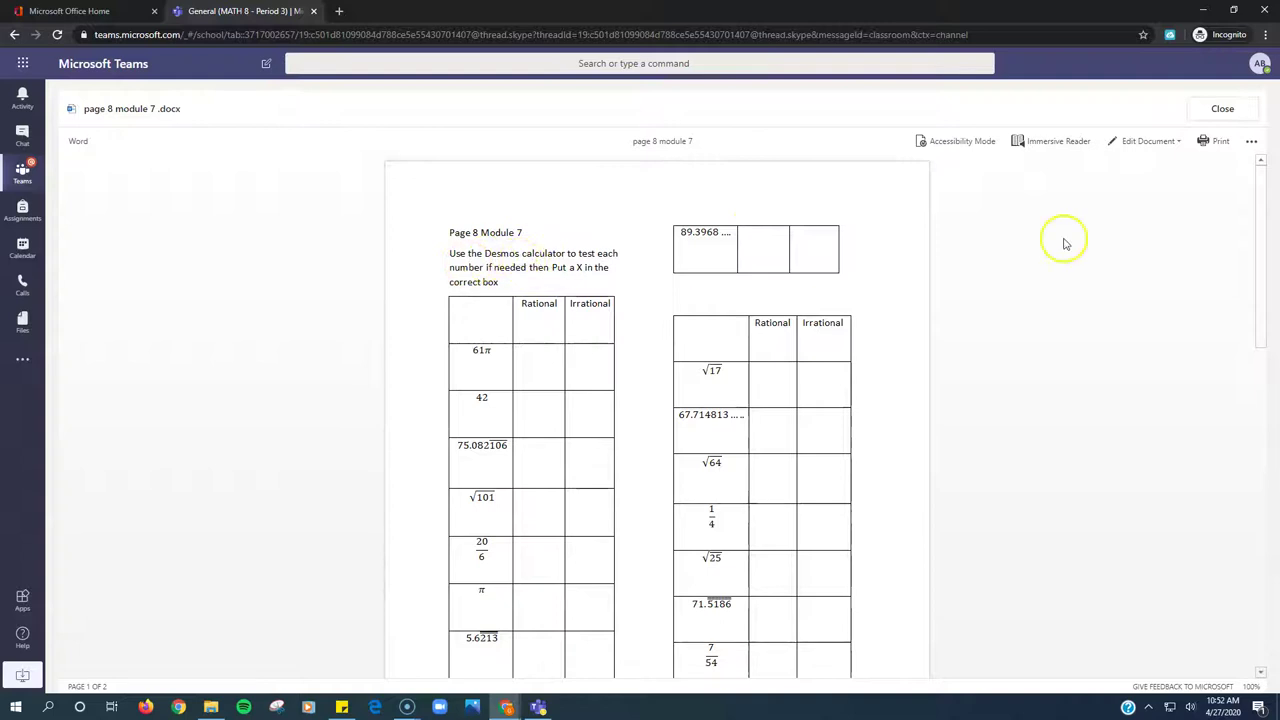
Close the page 8 document and open the Desmos link from the Scientific Calculator channel in its own browser tab.
{"action": "left_click", "coordinate": [1233, 110]}
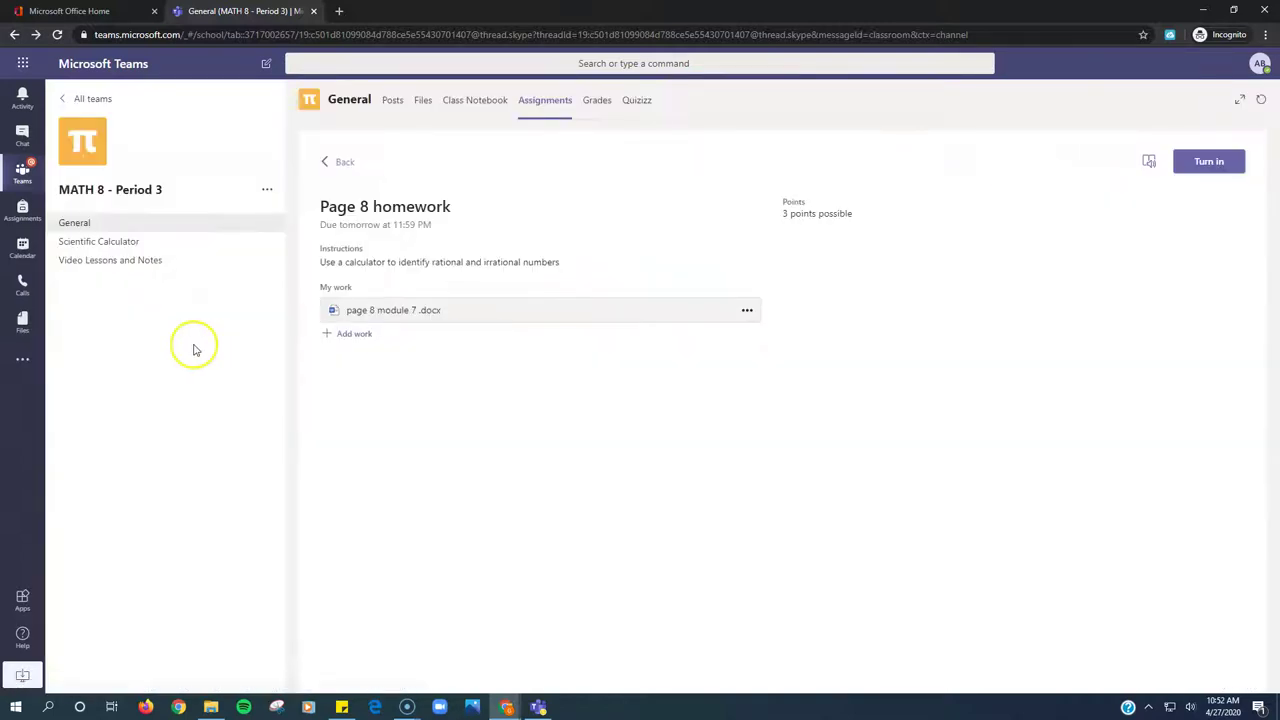
{"action": "left_click", "coordinate": [100, 242]}
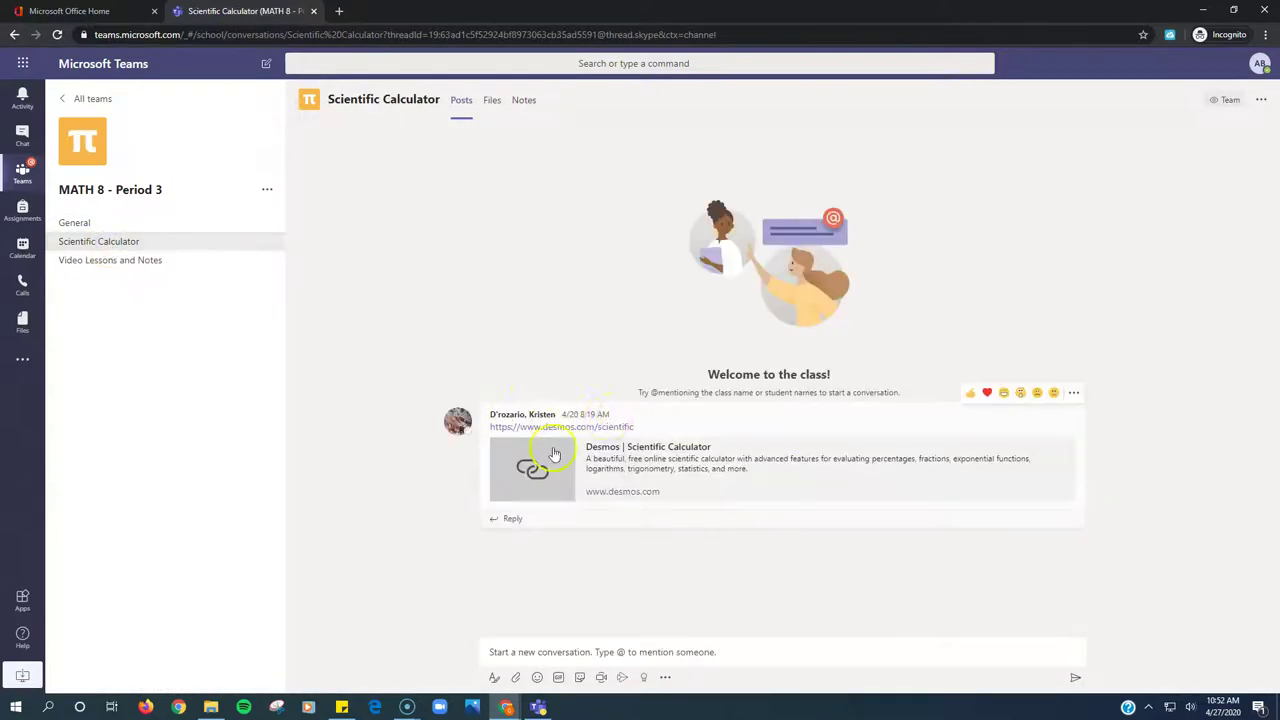
{"action": "right_click", "coordinate": [600, 428]}
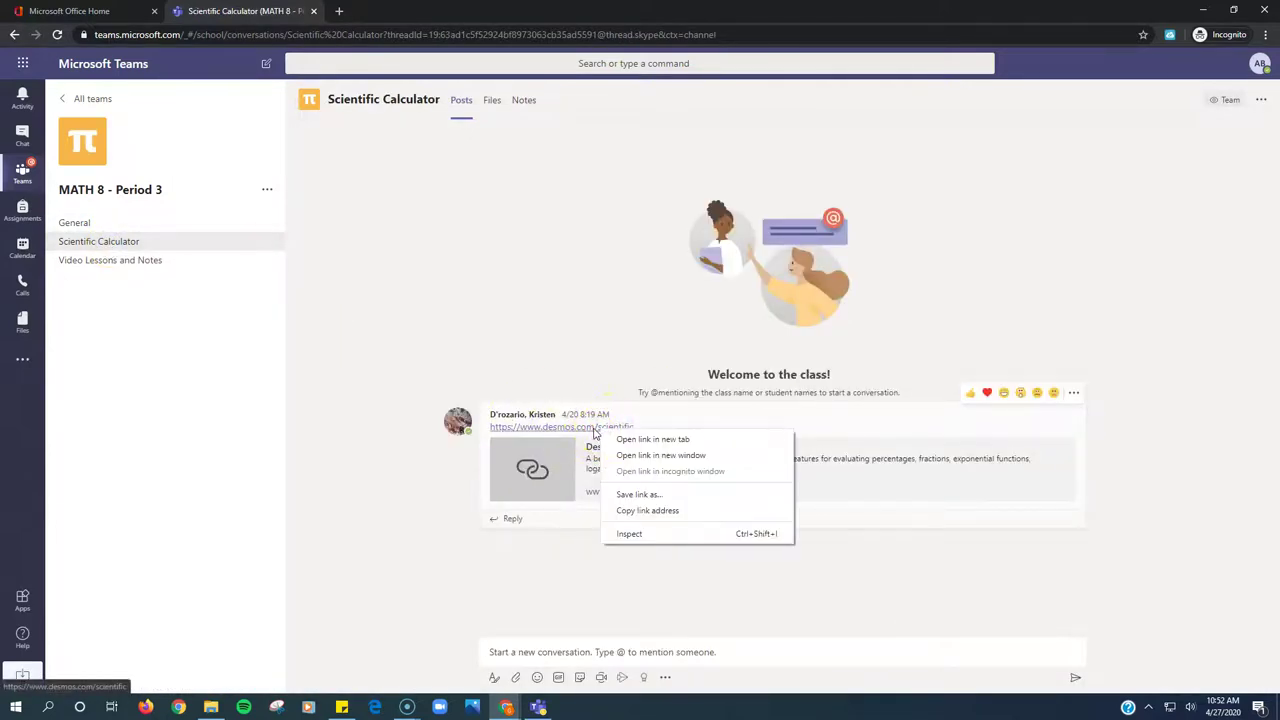
{"action": "left_click", "coordinate": [634, 440]}
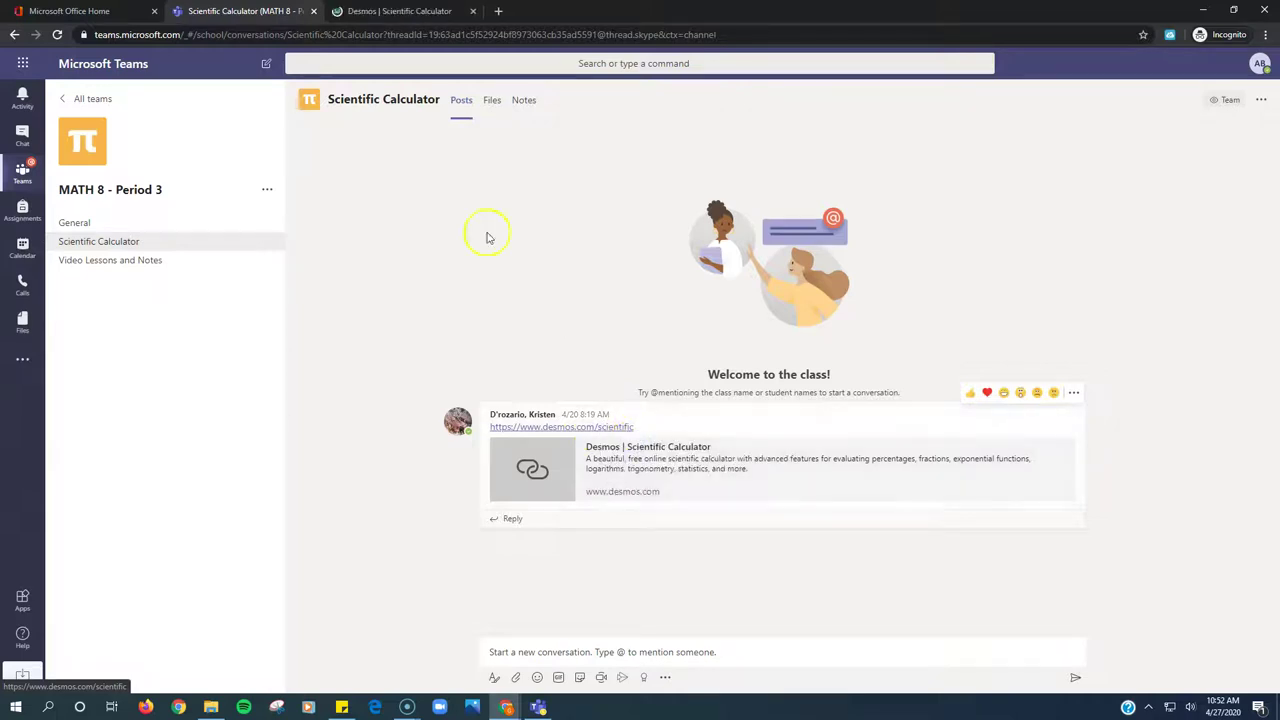
{"action": "left_click", "coordinate": [400, 11]}
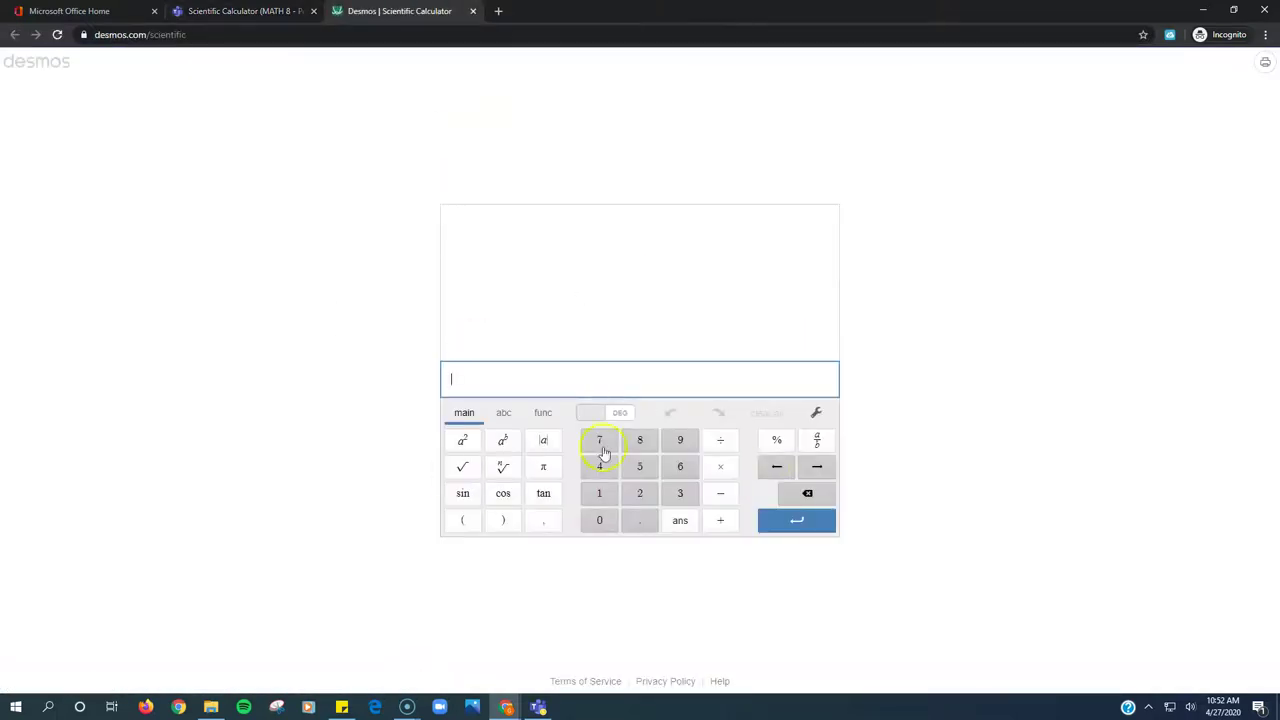
Return to the MATH 8 - Period 3 team in Microsoft Teams and open the Page 8 homework's page 8 module 7 document for editing.
{"action": "left_click", "coordinate": [268, 14]}
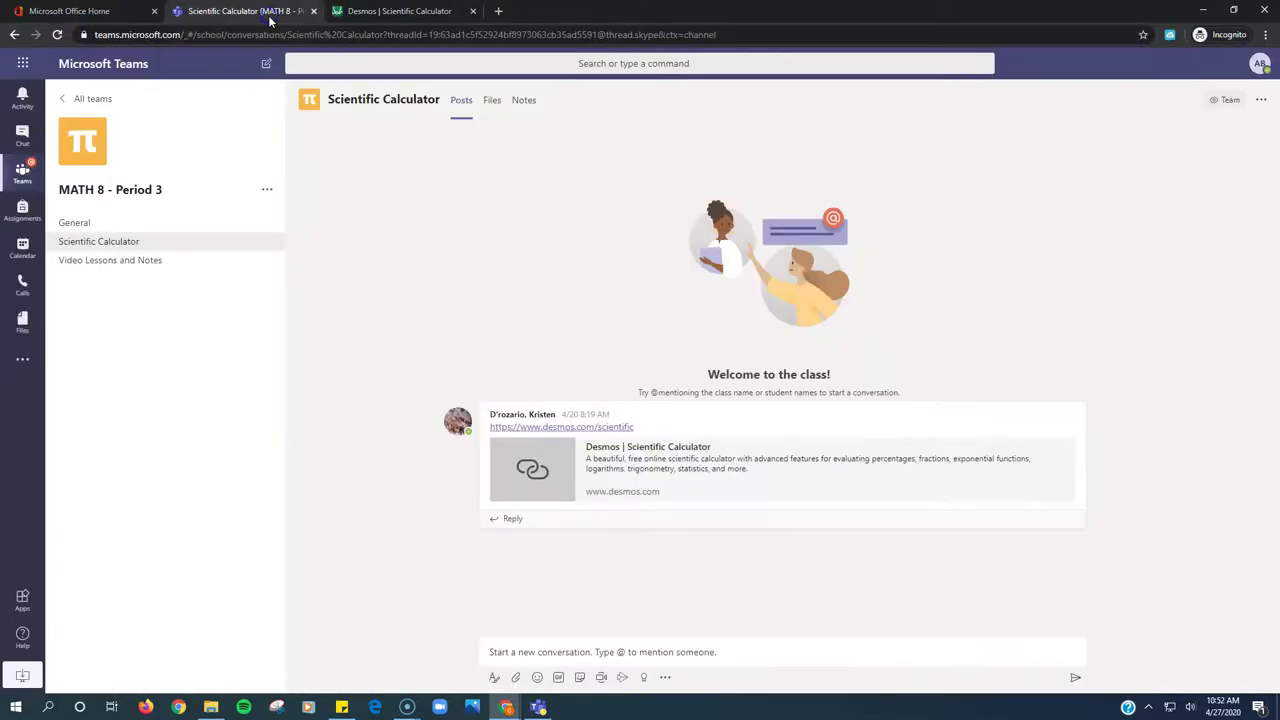
{"action": "left_click", "coordinate": [100, 100]}
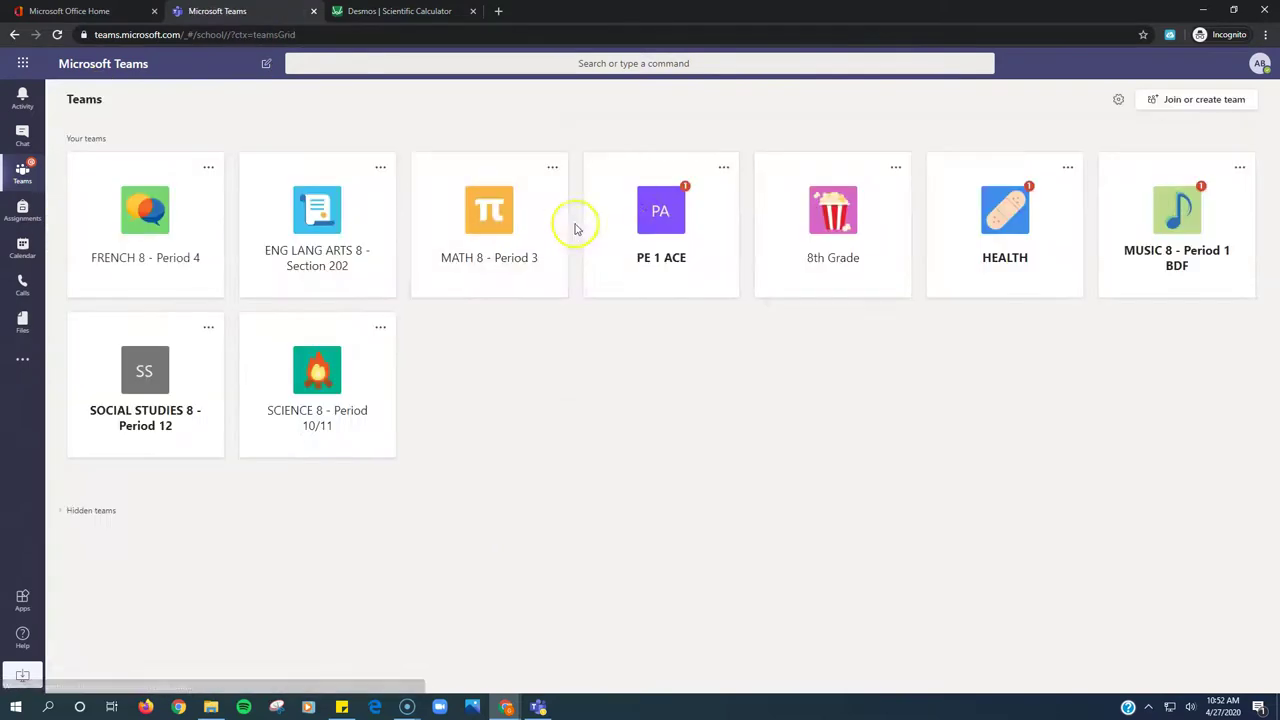
{"action": "left_click", "coordinate": [472, 258]}
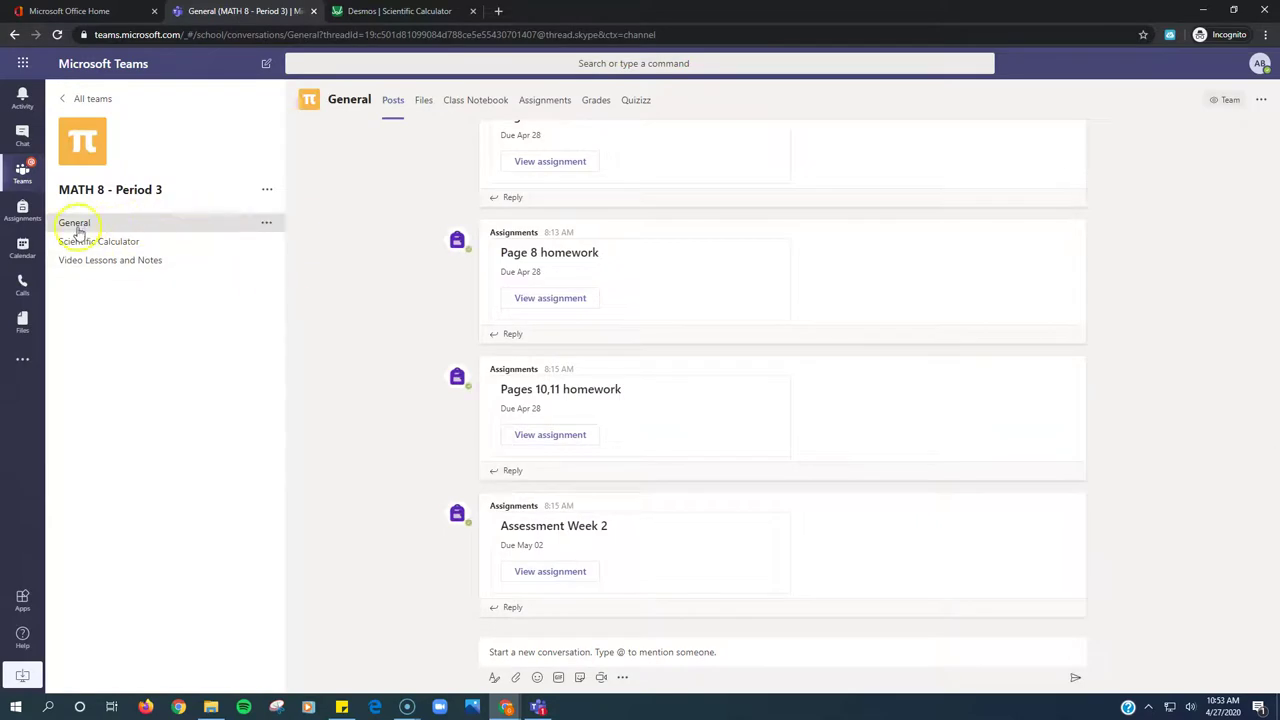
{"action": "left_click", "coordinate": [550, 300]}
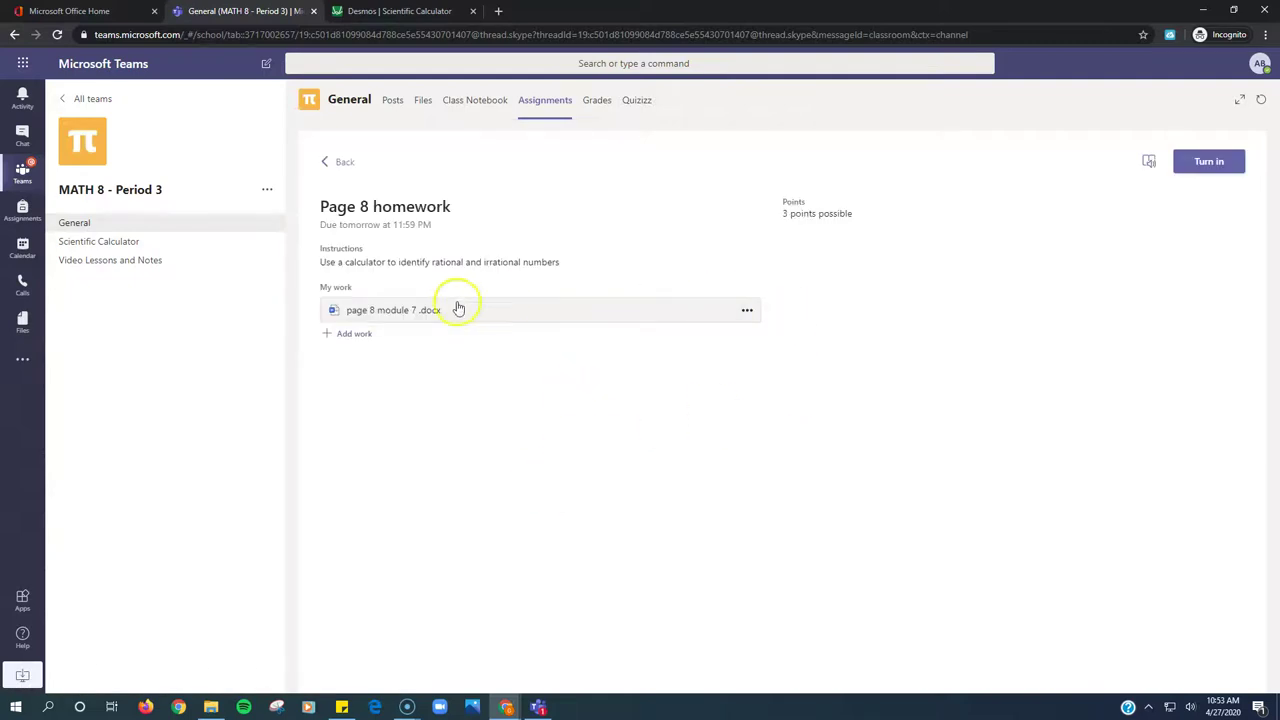
{"action": "left_click", "coordinate": [417, 309]}
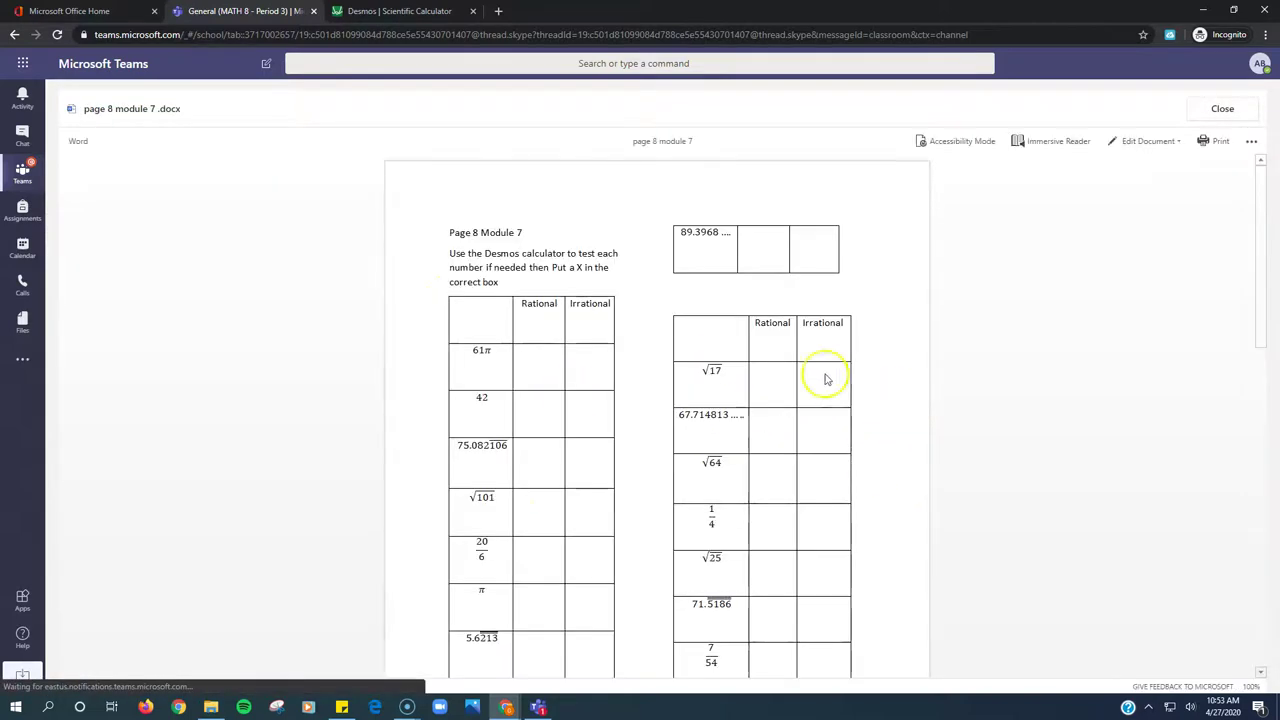
{"action": "left_click", "coordinate": [1133, 148]}
{"action": "left_click", "coordinate": [1146, 205]}
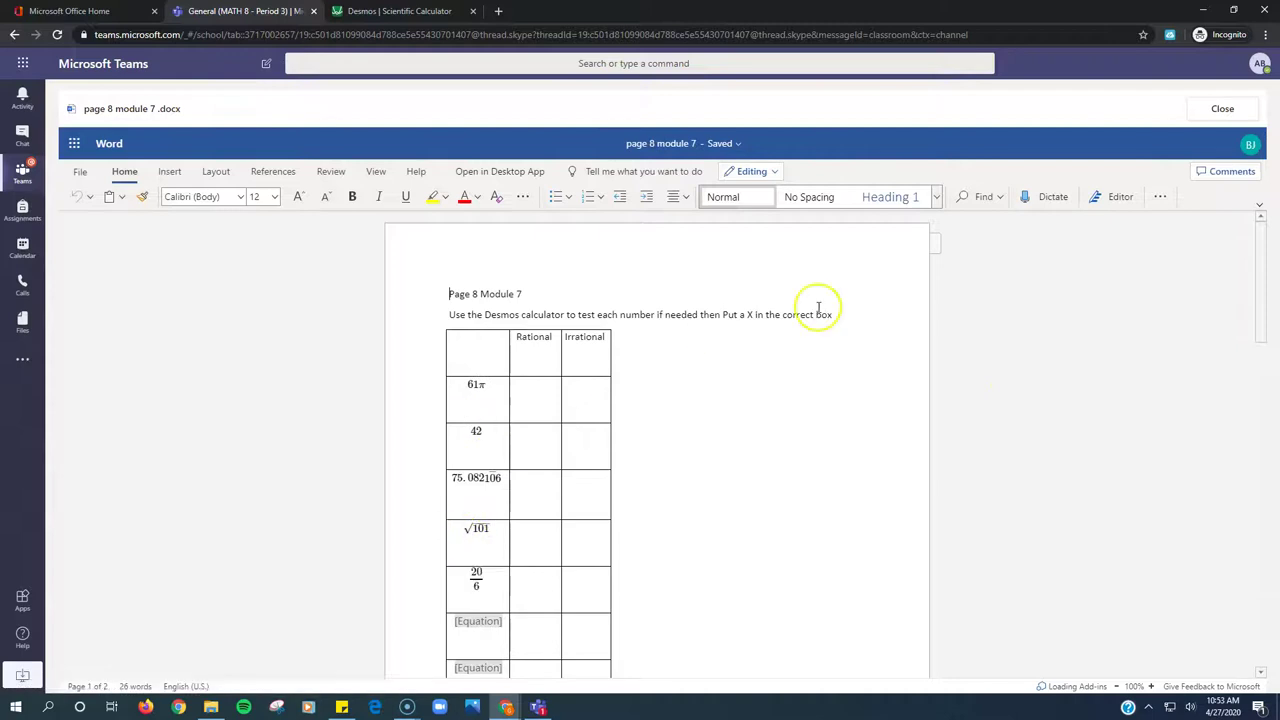
{"action": "scroll", "coordinate": [792, 353], "scroll_direction": "down", "scroll_amount": 1}
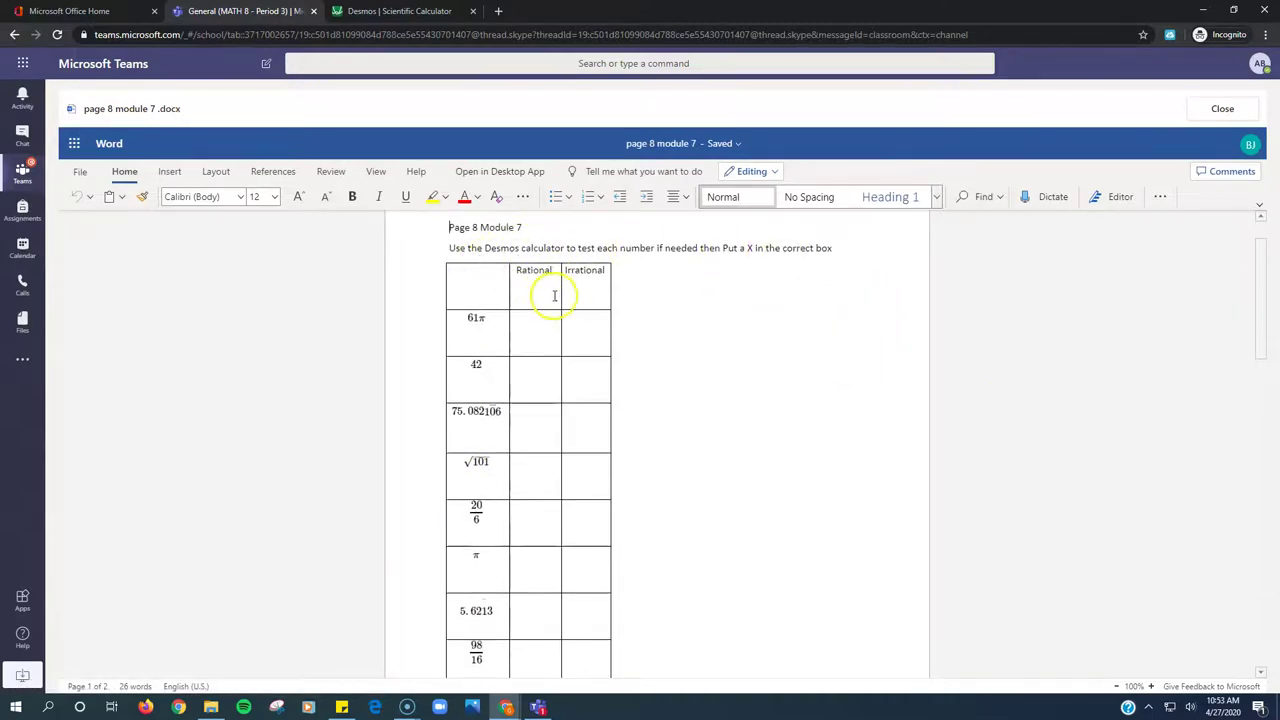
Switch to the Desmos scientific calculator and evaluate 61π.
{"action": "key", "text": "ctrl+Tab"}
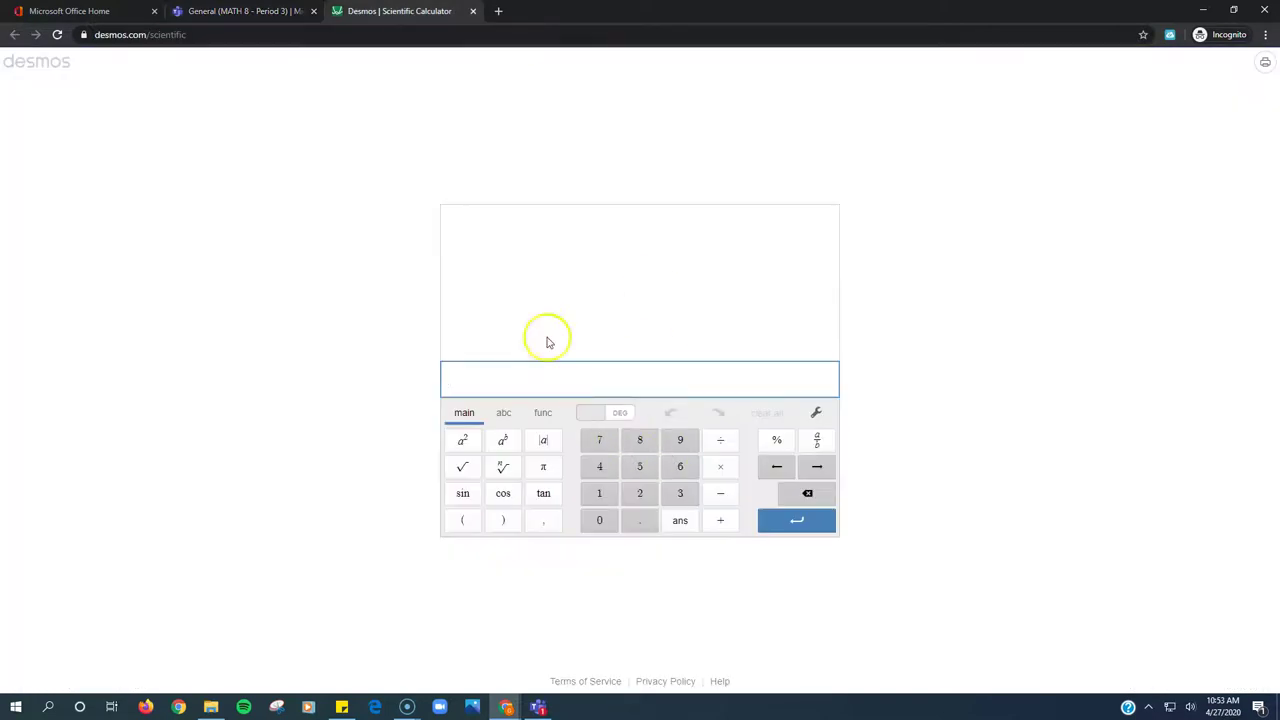
{"action": "key", "text": "ctrl+shift+Tab"}
{"action": "key", "text": "ctrl+Tab"}
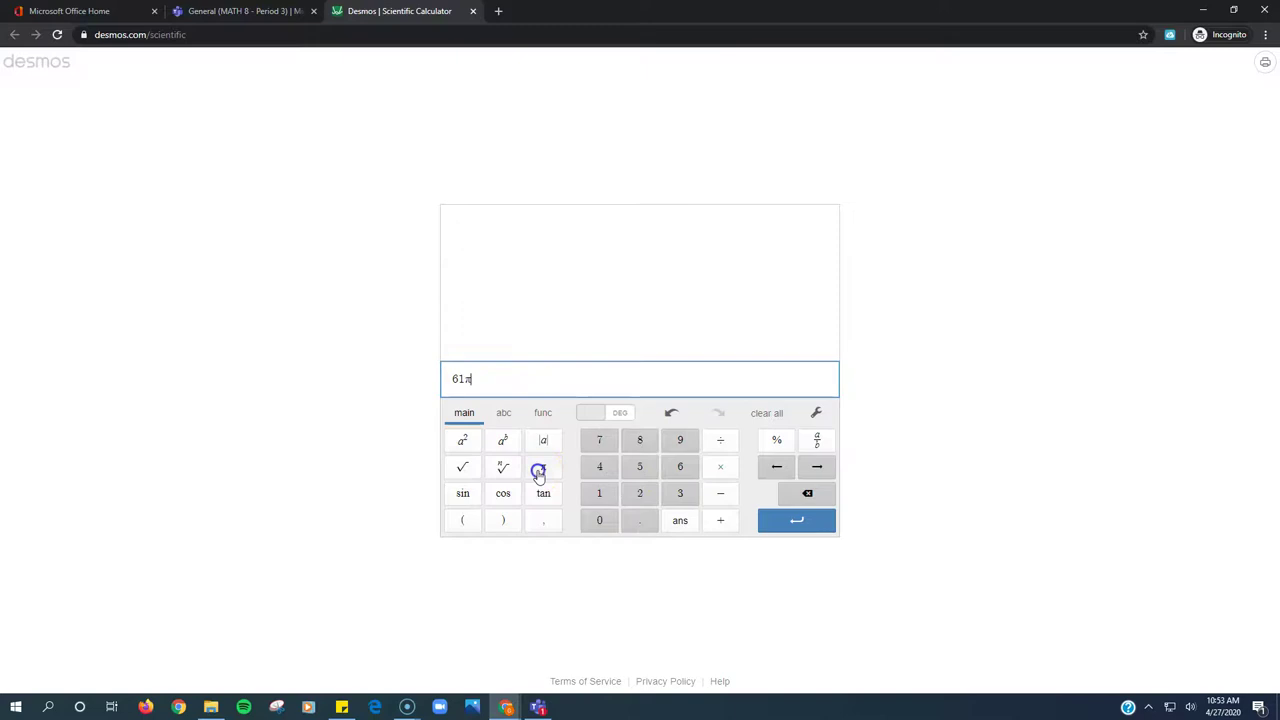
{"action": "left_click", "coordinate": [818, 510]}
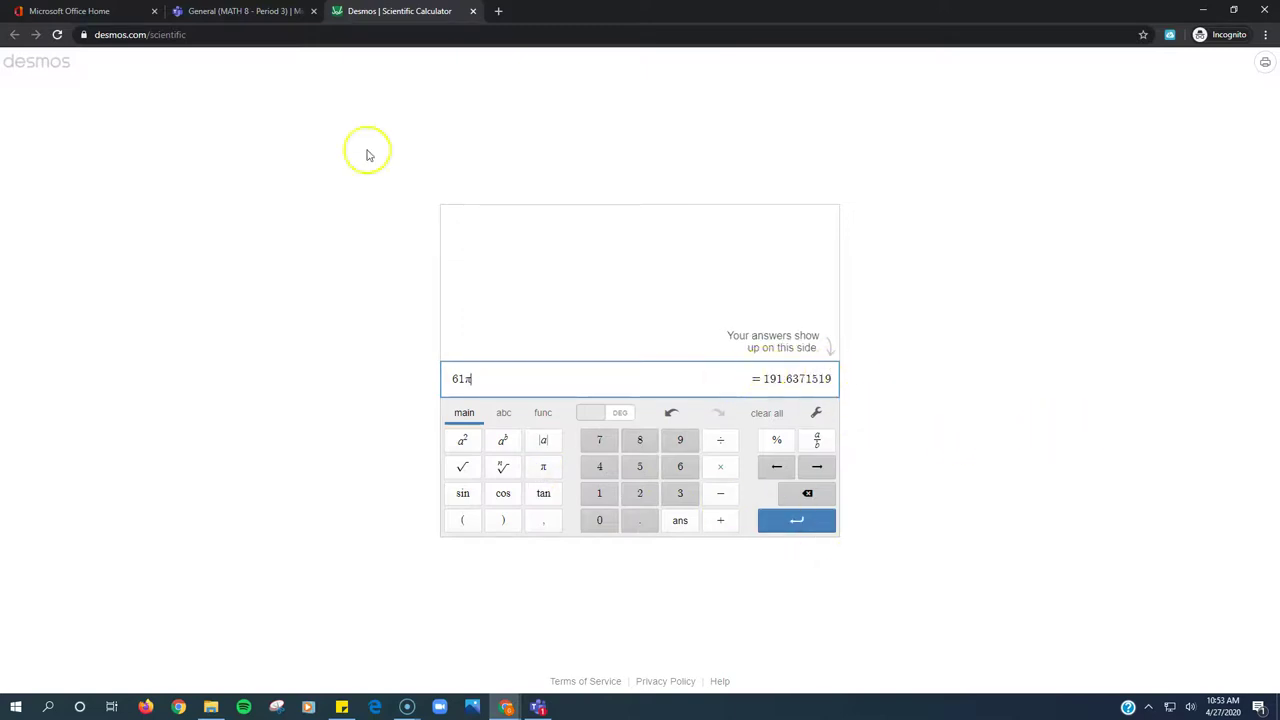
Back in the page 8 document, mark 61π with an x in the Rational box and move that x to the Irrational box.
{"action": "left_click", "coordinate": [240, 11]}
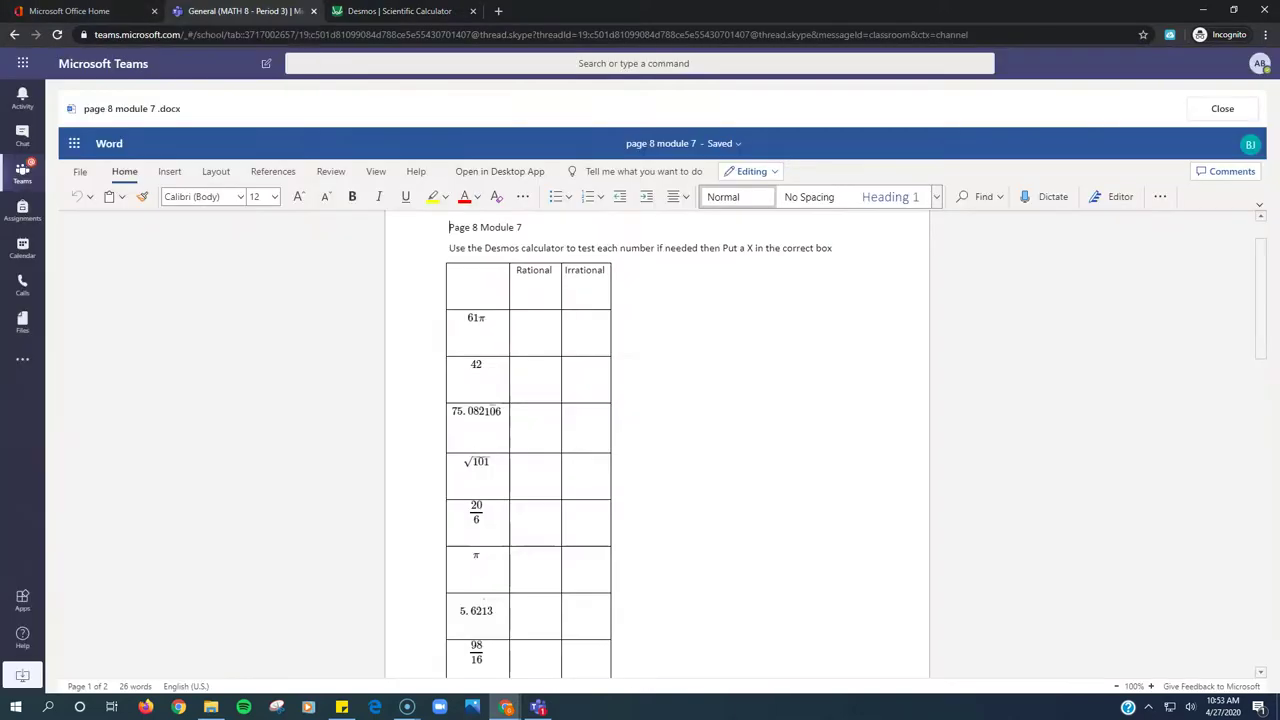
{"action": "left_click", "coordinate": [535, 330]}
{"action": "type", "text": "x"}
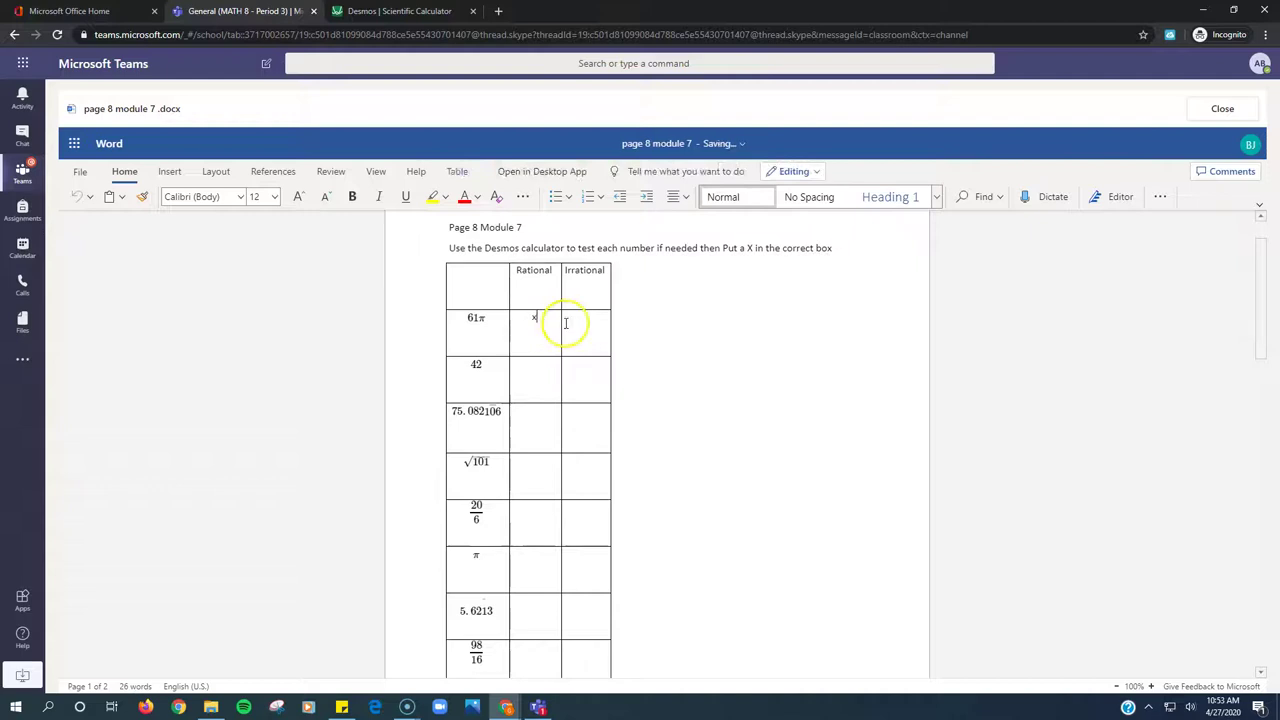
{"action": "left_click", "coordinate": [590, 321]}
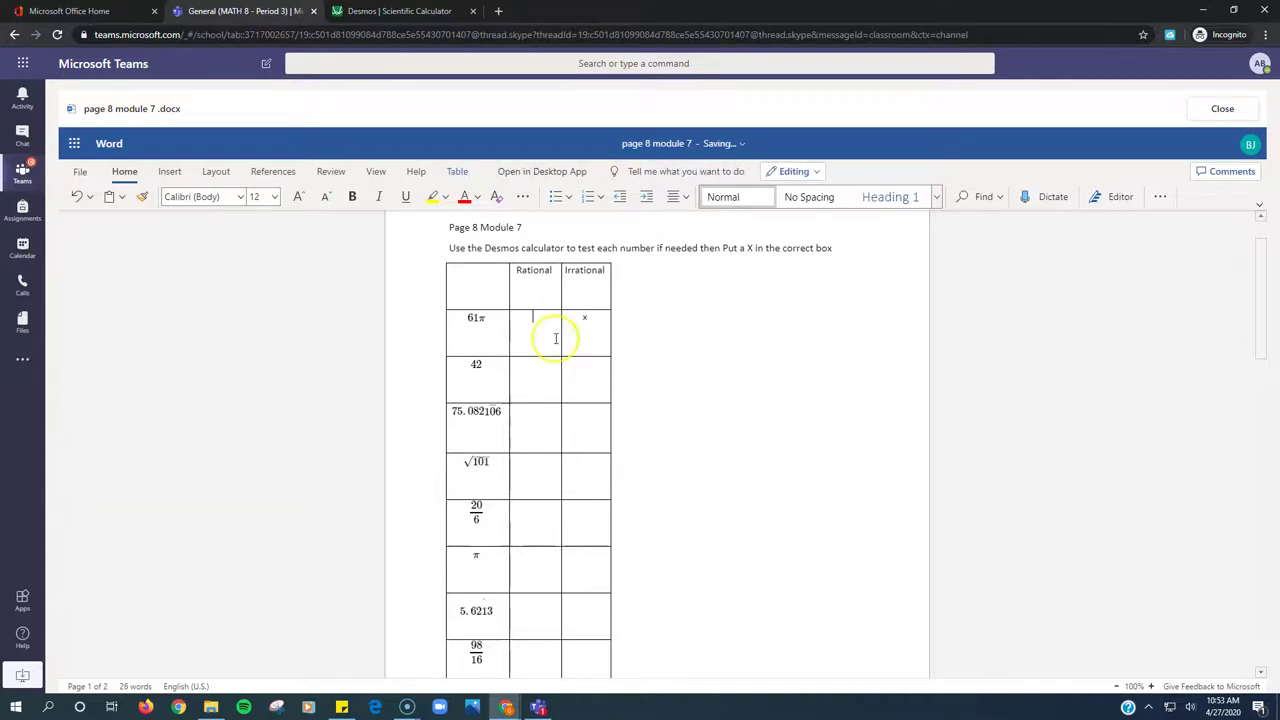
Look over the remaining page 8 tables, clear the x from the 61π row and close the document.
{"action": "scroll", "coordinate": [525, 368], "scroll_direction": "down", "scroll_amount": 10}
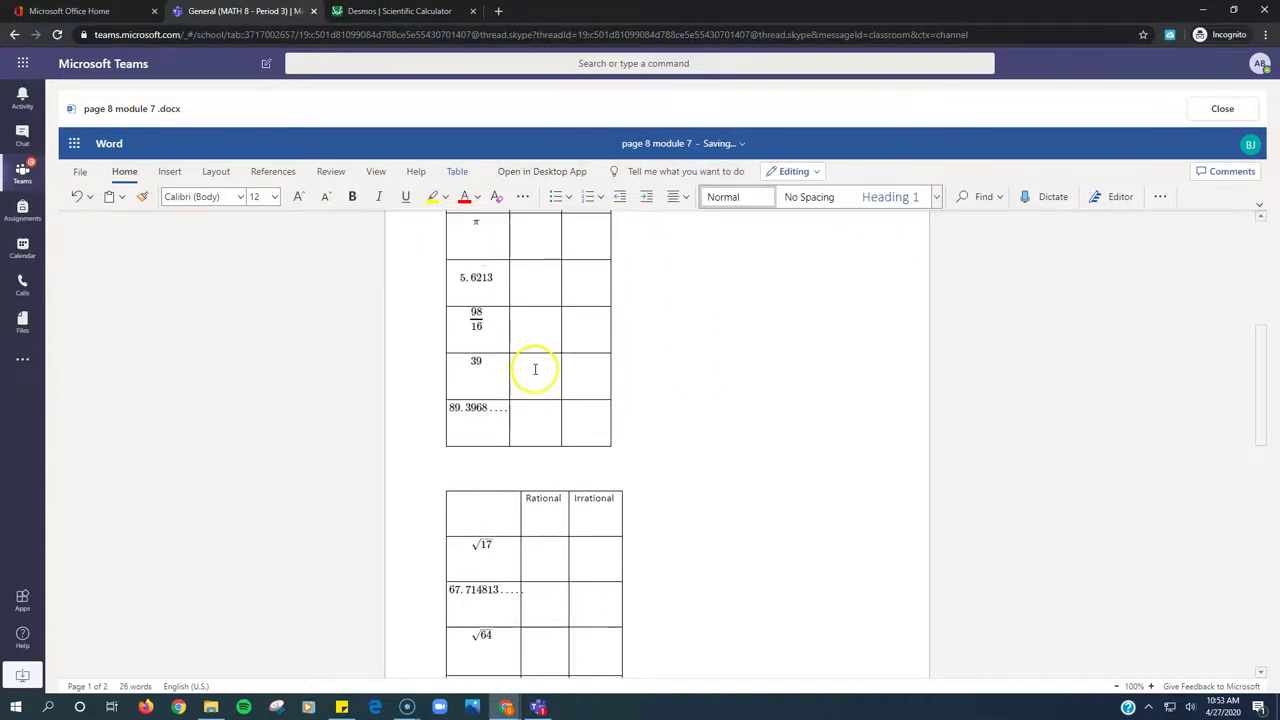
{"action": "scroll", "coordinate": [501, 446], "scroll_direction": "up", "scroll_amount": 10}
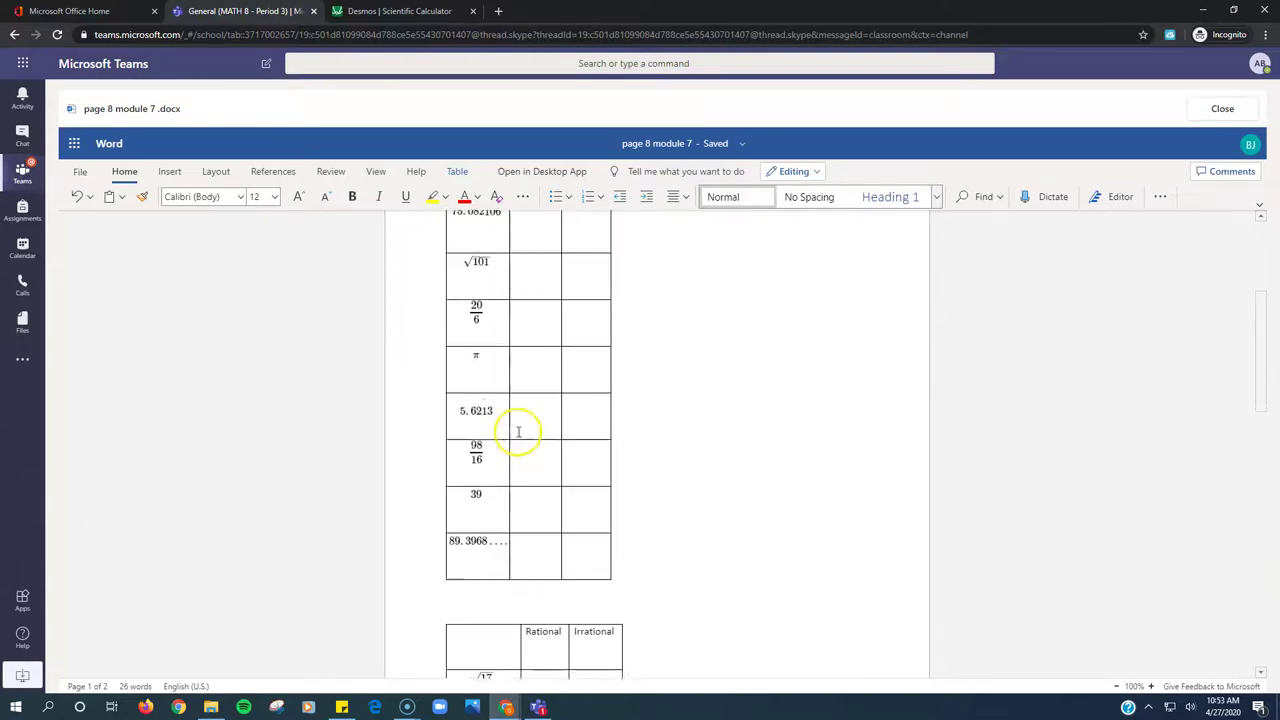
{"action": "key", "text": "ctrl+Tab"}
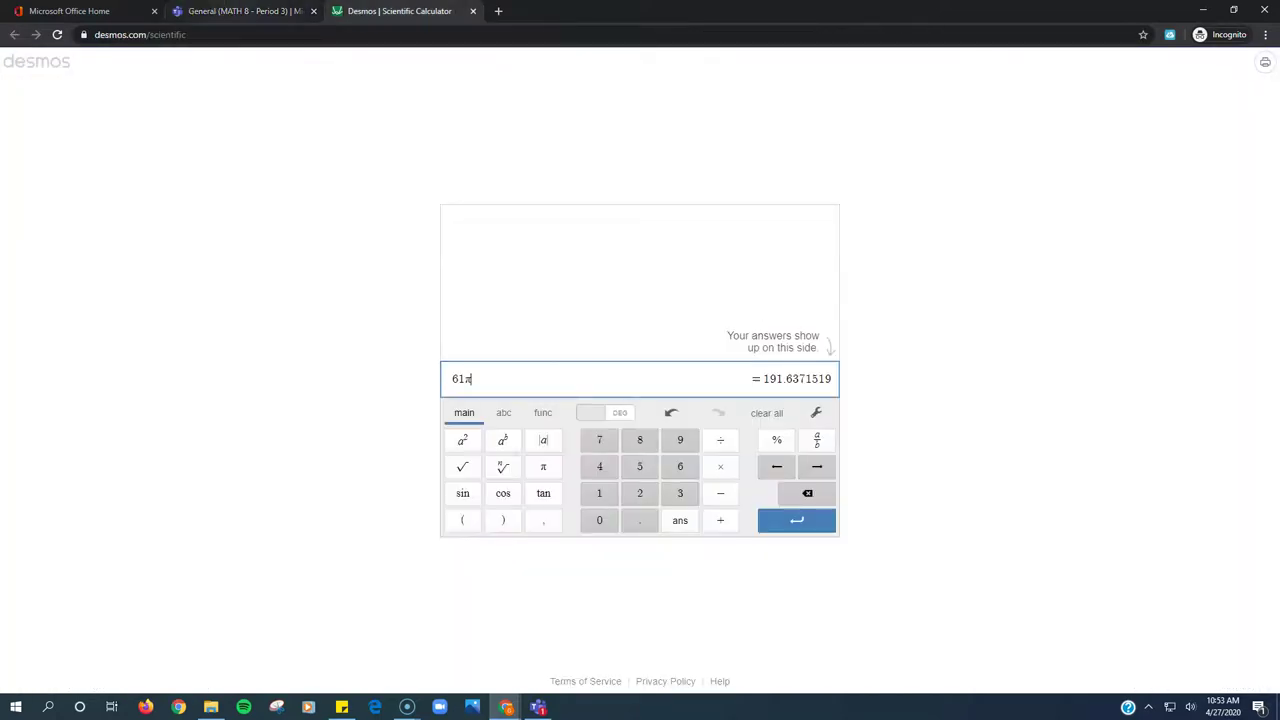
{"action": "key", "text": "ctrl+shift+Tab"}
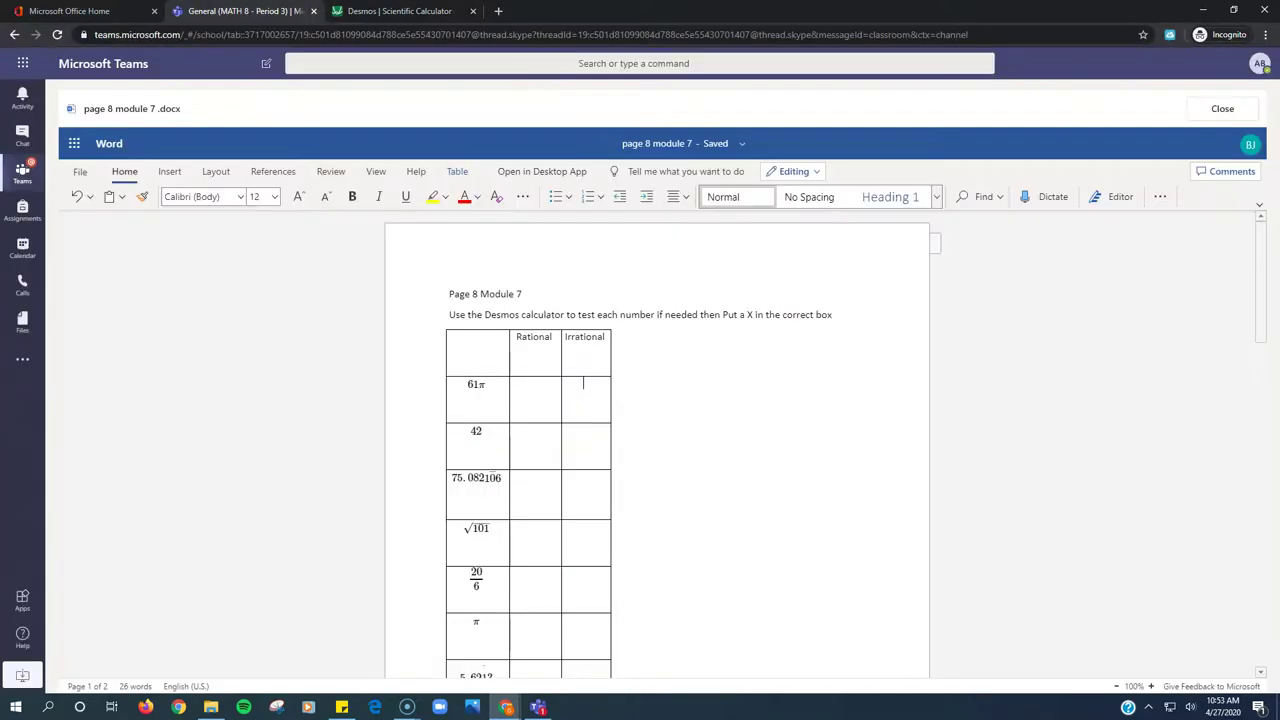
{"action": "left_click", "coordinate": [1224, 110]}
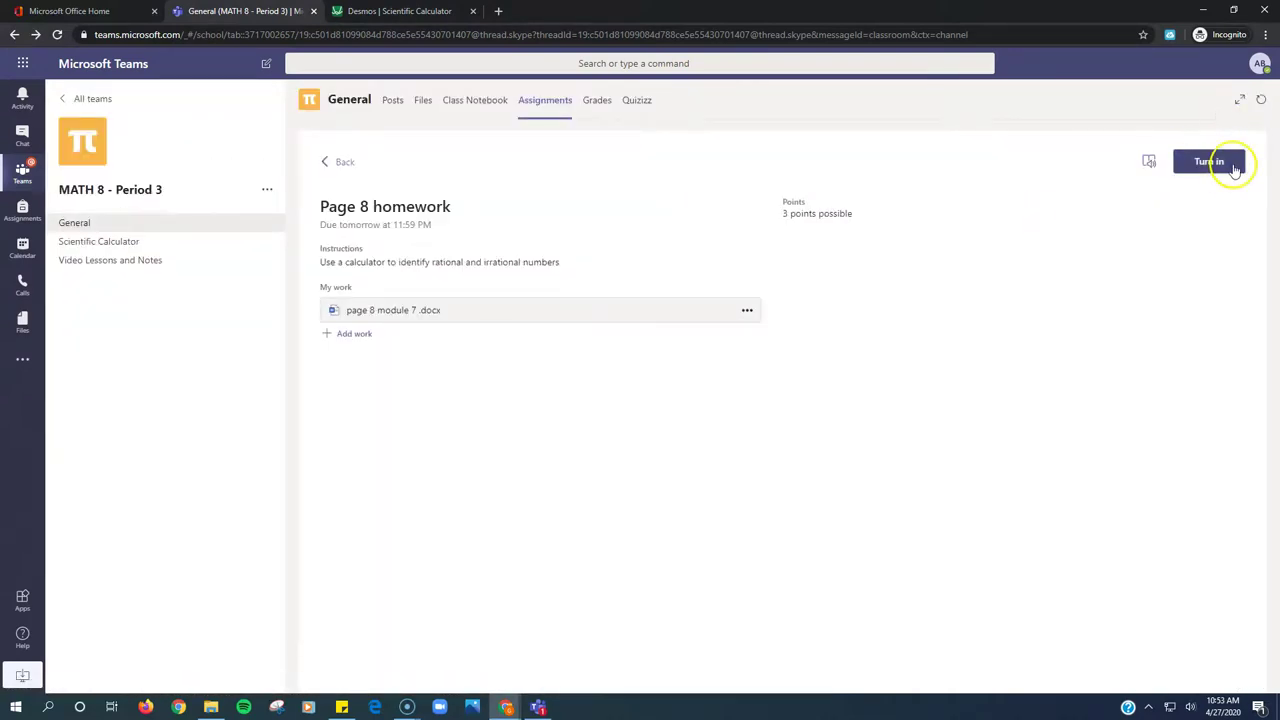
Go to the Pages 10,11 homework assignment and open its page 10 and 11 module 7 document for editing.
{"action": "left_click", "coordinate": [326, 162]}
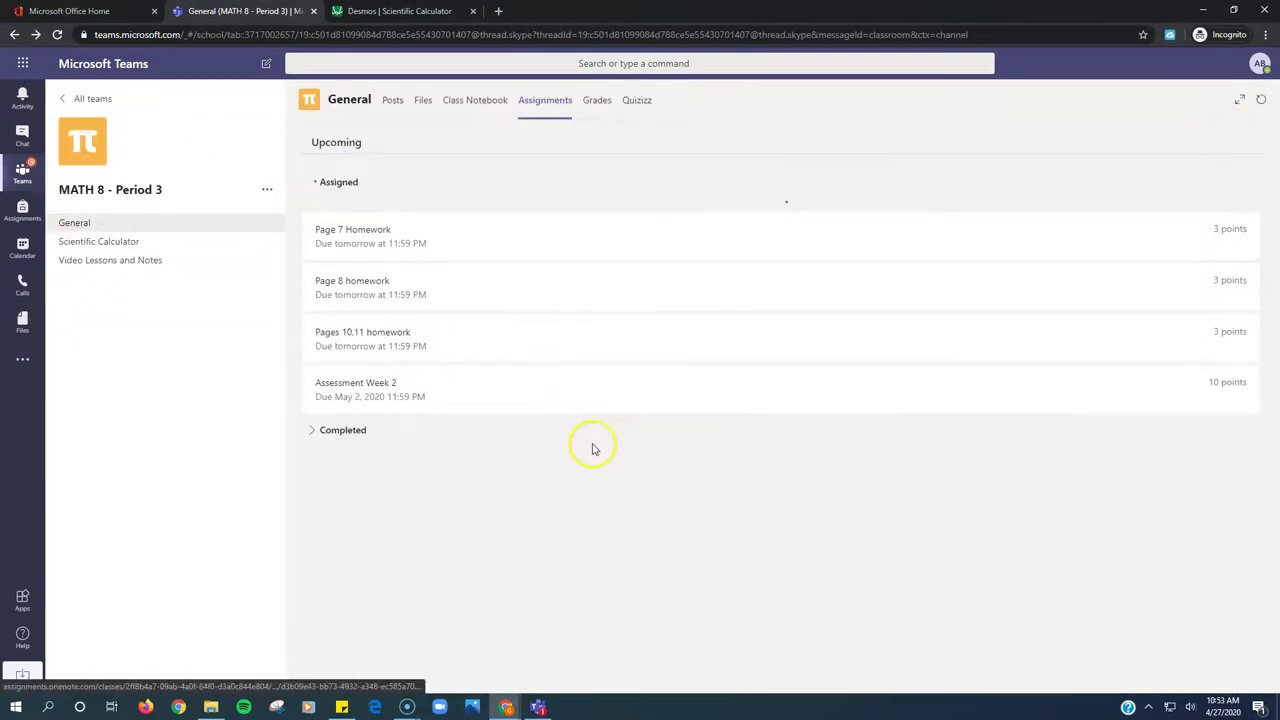
{"action": "left_click", "coordinate": [408, 502]}
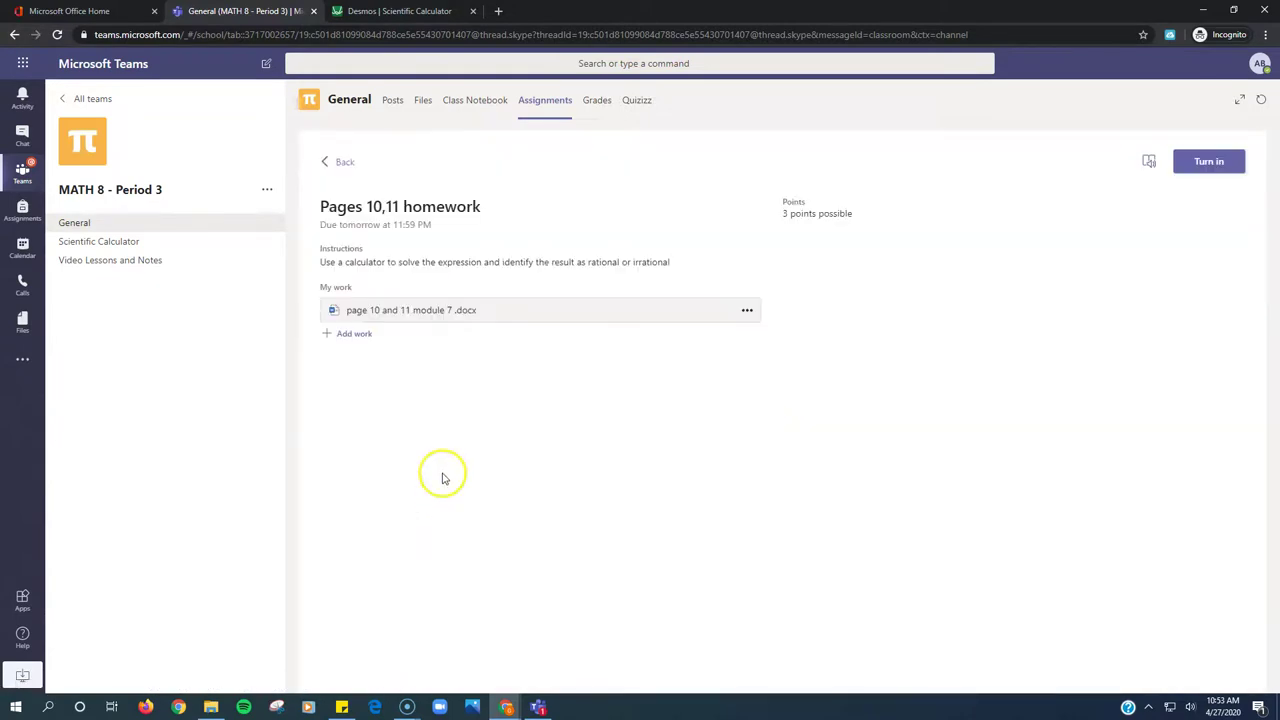
{"action": "left_click", "coordinate": [444, 320]}
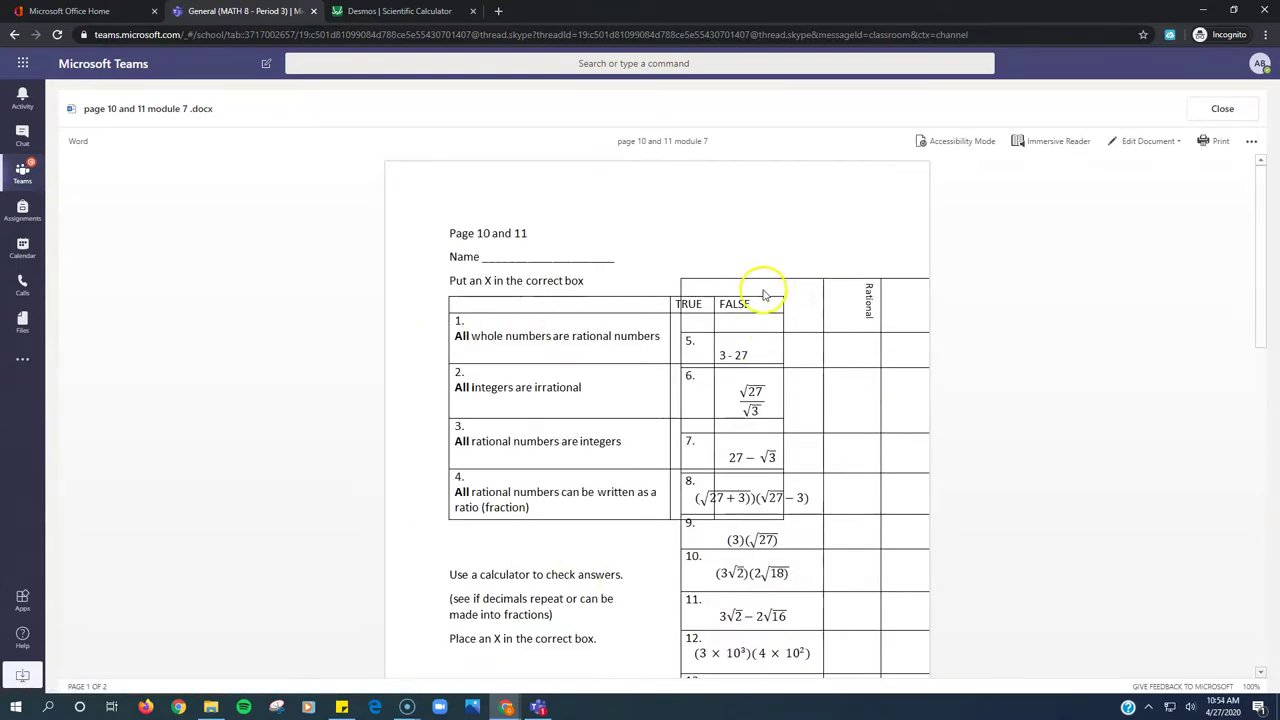
{"action": "left_click", "coordinate": [1128, 141]}
{"action": "left_click", "coordinate": [1140, 213]}
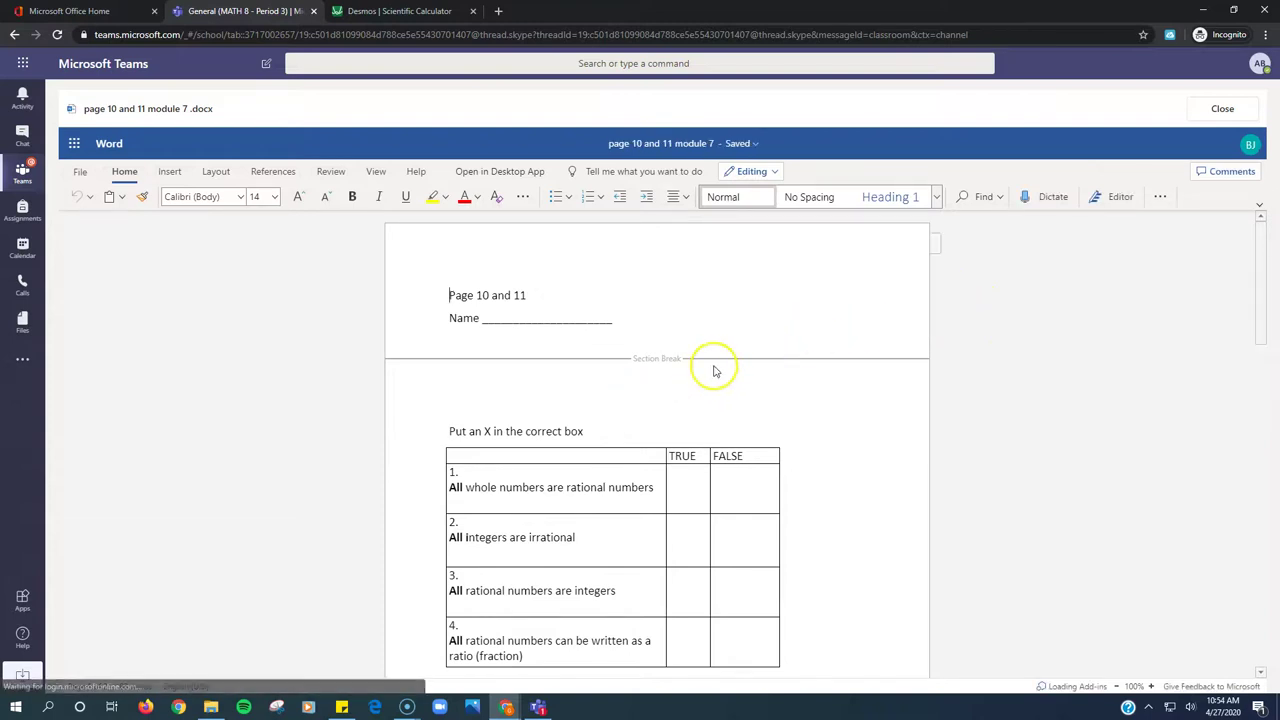
Examine the True/False and Rational/Irrational tables through question 15, checking back with the Desmos calculator, and close the document.
{"action": "scroll", "coordinate": [713, 371], "scroll_direction": "down", "scroll_amount": 1}
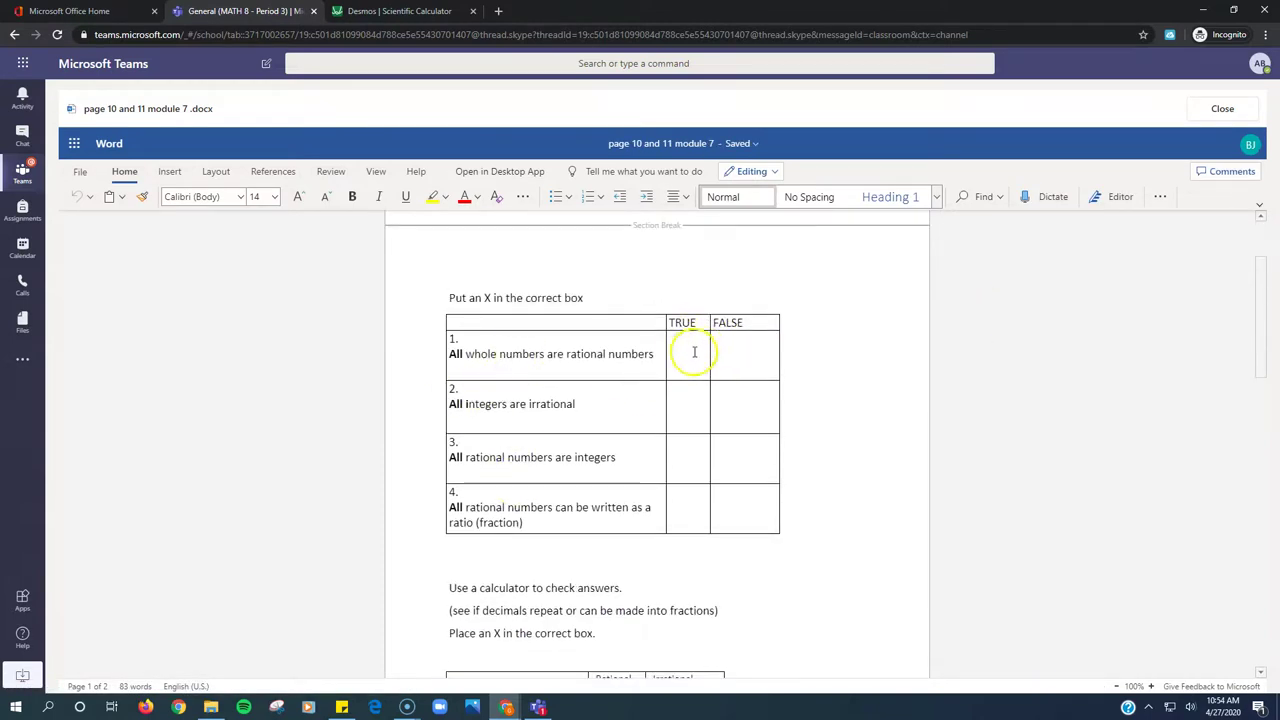
{"action": "left_click", "coordinate": [694, 352]}
{"action": "scroll", "coordinate": [718, 485], "scroll_direction": "down", "scroll_amount": 3}
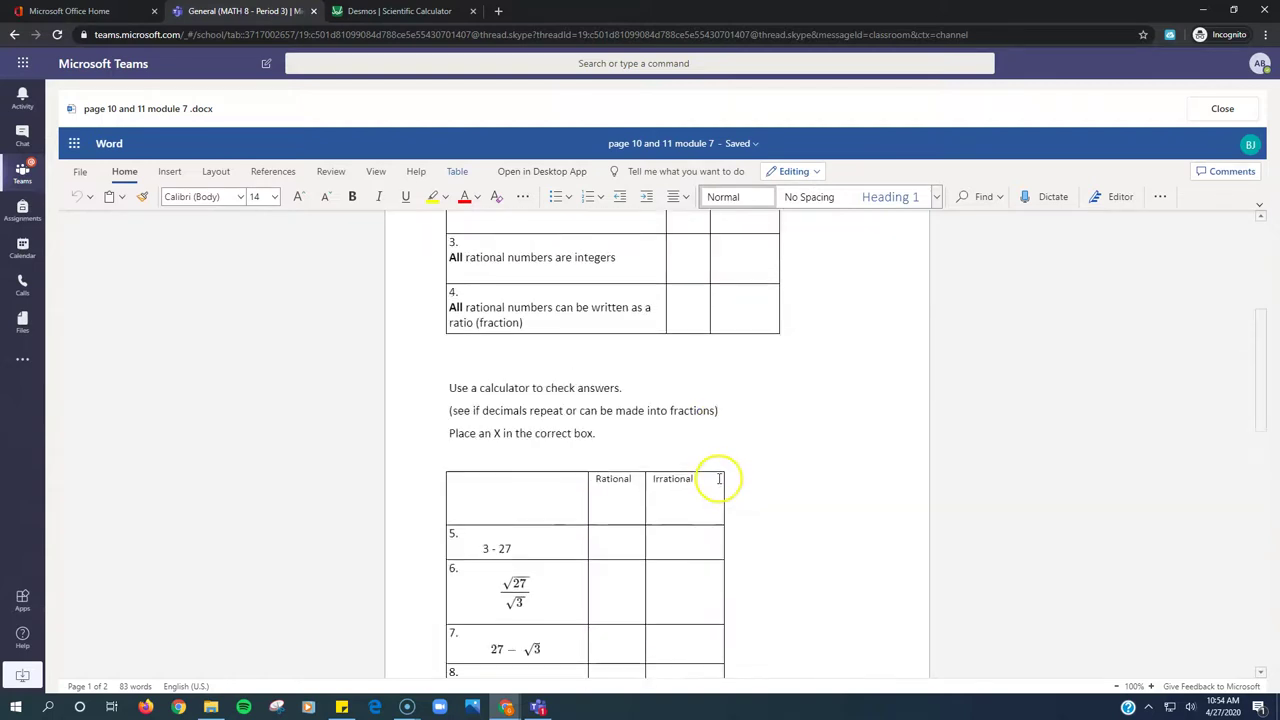
{"action": "scroll", "coordinate": [700, 462], "scroll_direction": "up", "scroll_amount": 1}
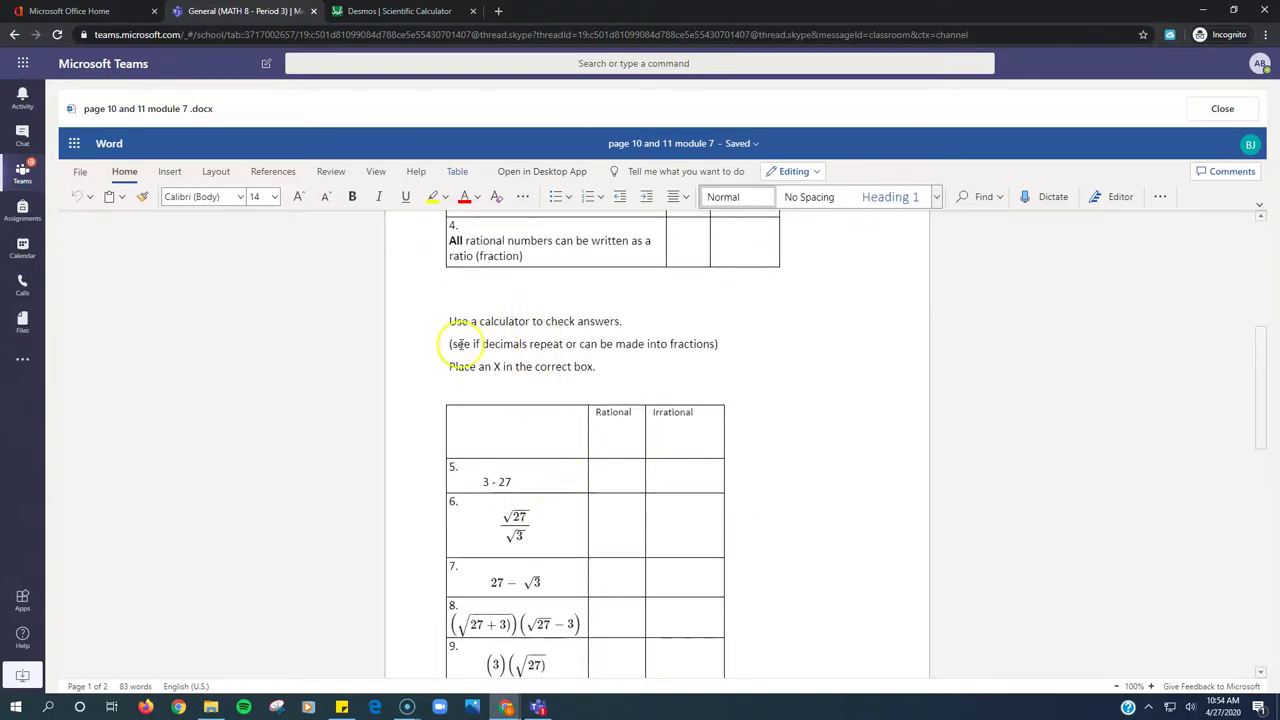
{"action": "left_click", "coordinate": [410, 12]}
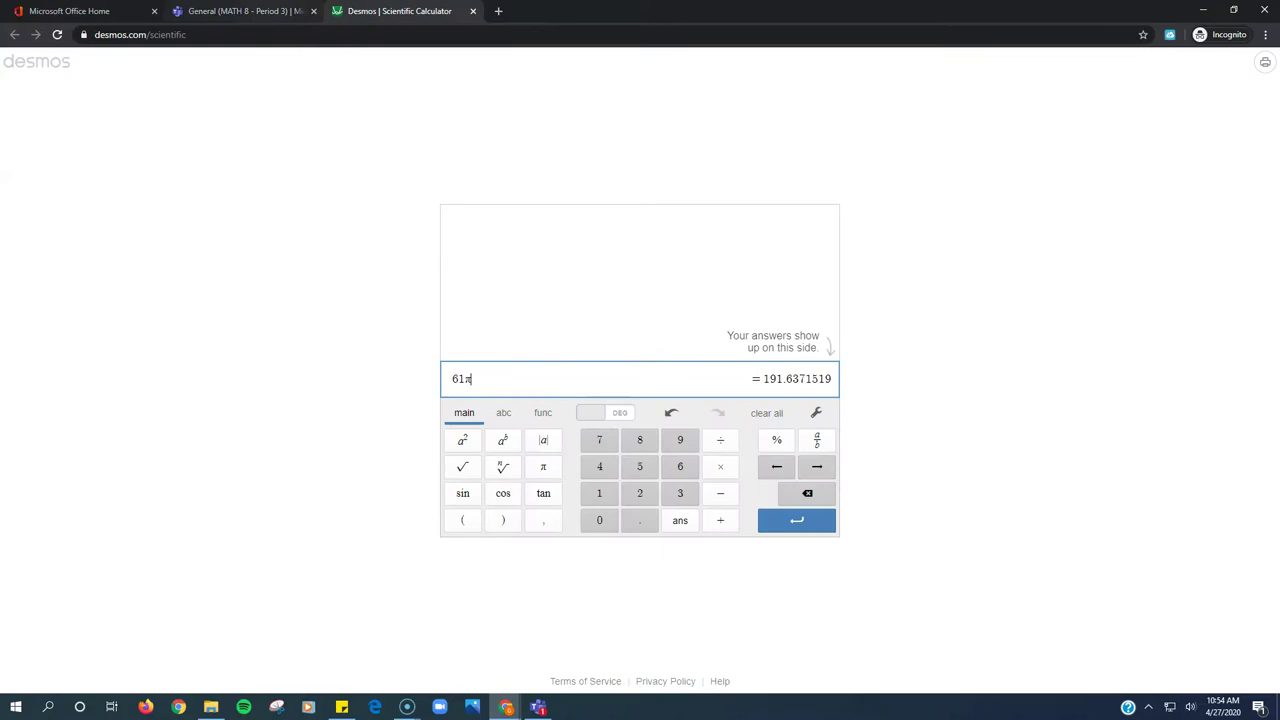
{"action": "left_click", "coordinate": [250, 11]}
{"action": "scroll", "coordinate": [600, 400], "scroll_direction": "down", "scroll_amount": 3}
{"action": "scroll", "coordinate": [625, 275], "scroll_direction": "up", "scroll_amount": 1}
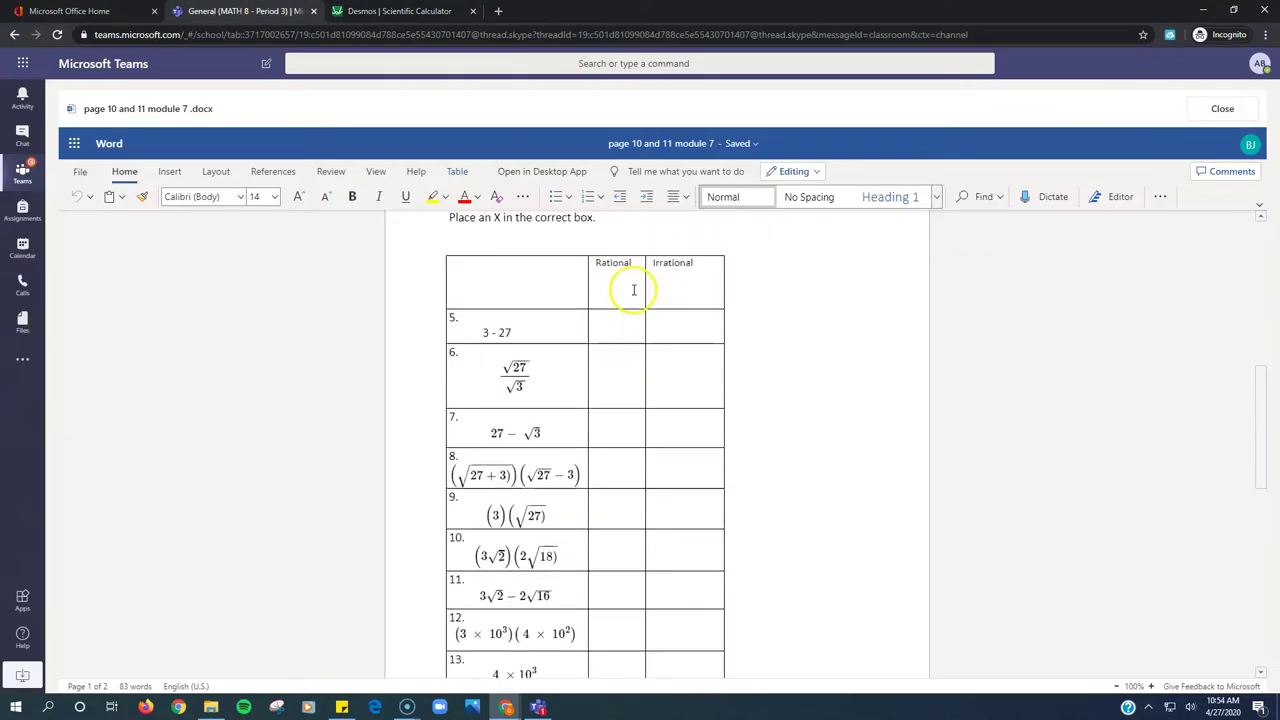
{"action": "scroll", "coordinate": [650, 438], "scroll_direction": "down", "scroll_amount": 4}
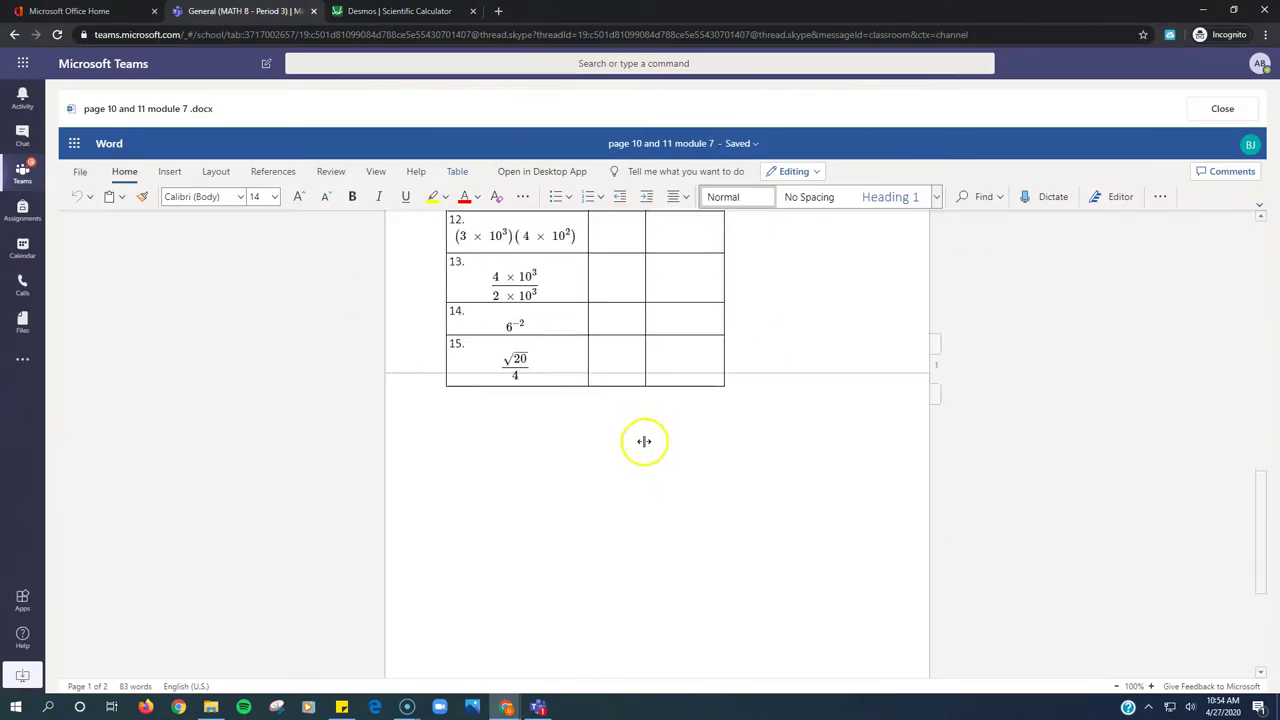
{"action": "scroll", "coordinate": [900, 410], "scroll_direction": "up", "scroll_amount": 3}
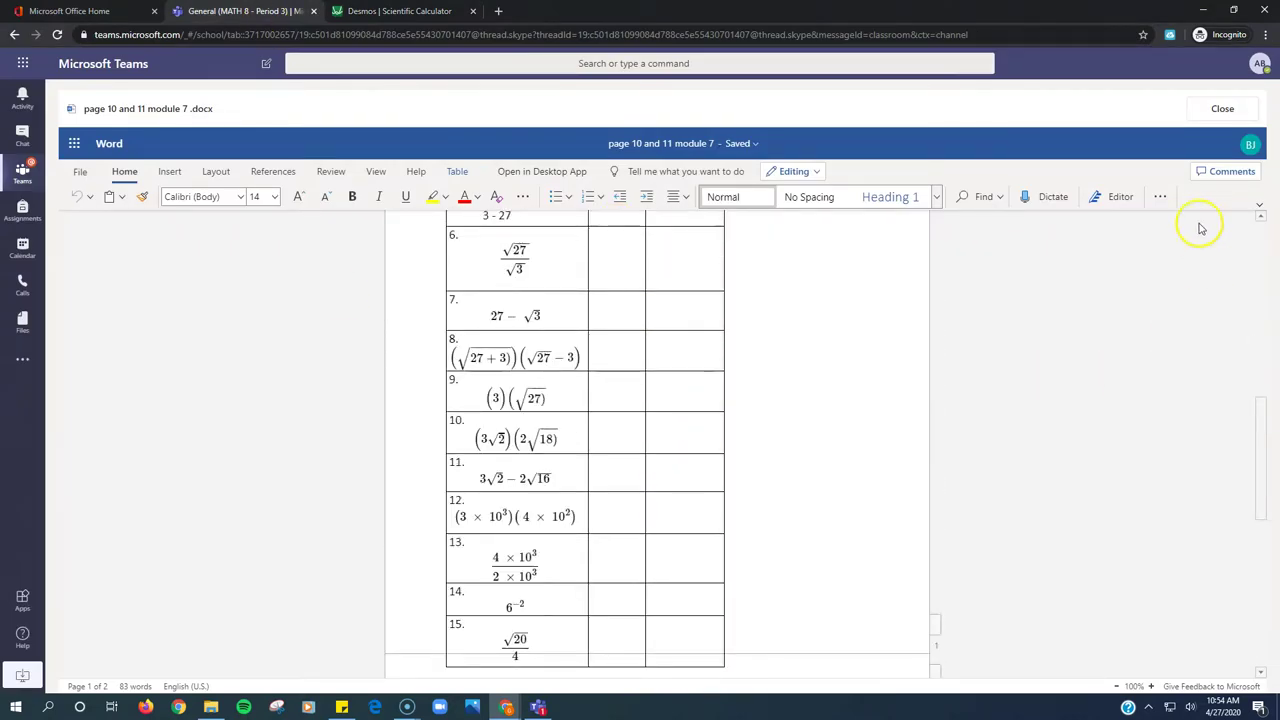
{"action": "left_click", "coordinate": [1222, 110]}
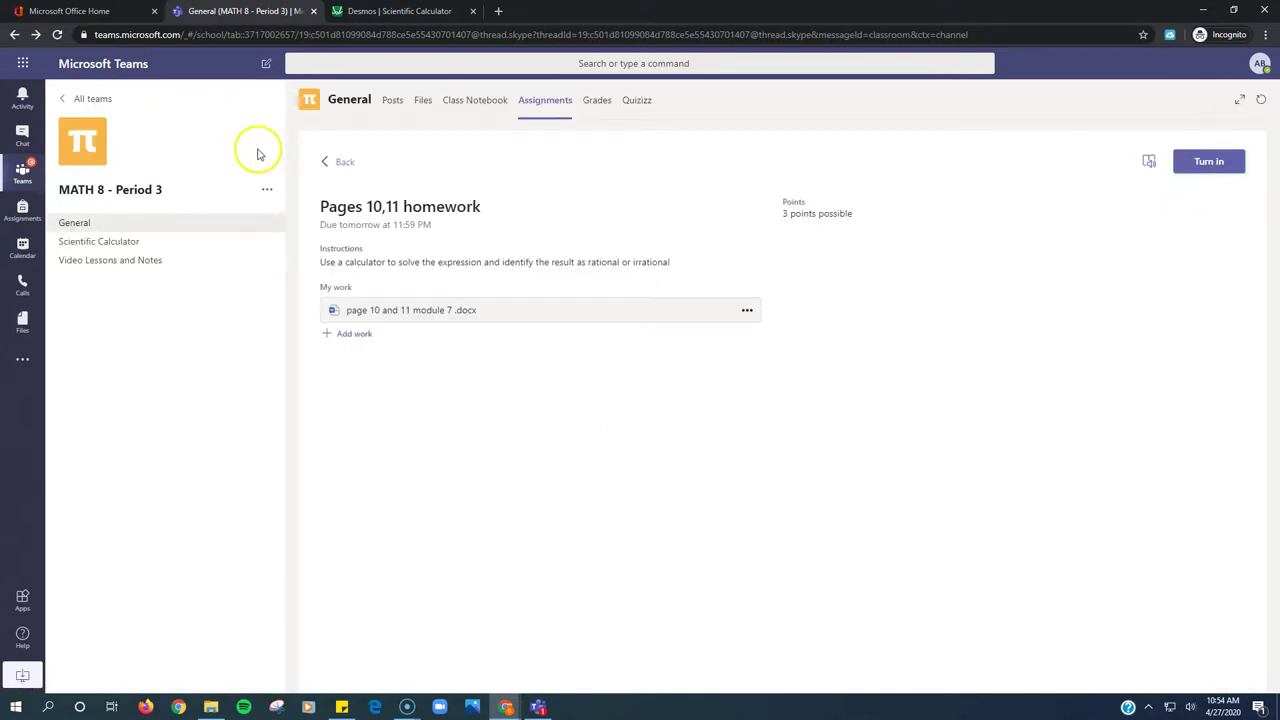
Return to the assignments list, go to the Assessment Week 2 assignment and open its attached form.
{"action": "left_click", "coordinate": [342, 162]}
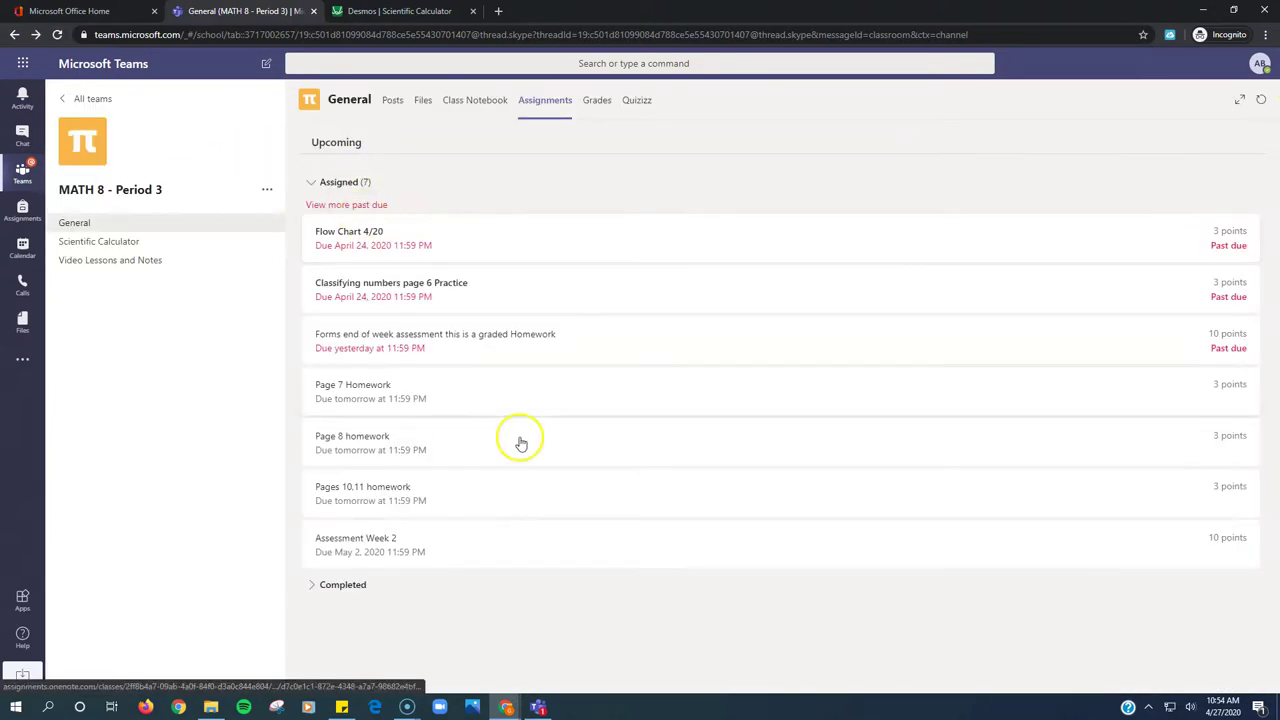
{"action": "left_click", "coordinate": [417, 553]}
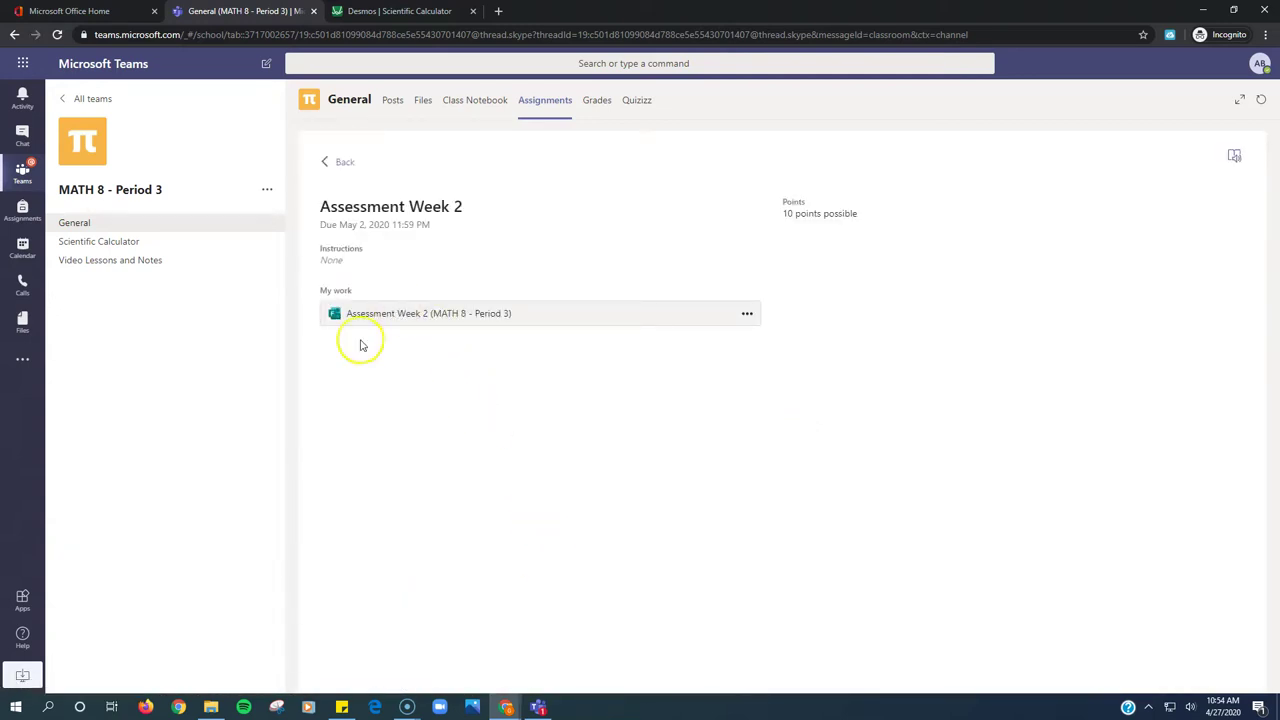
{"action": "left_click", "coordinate": [390, 316]}
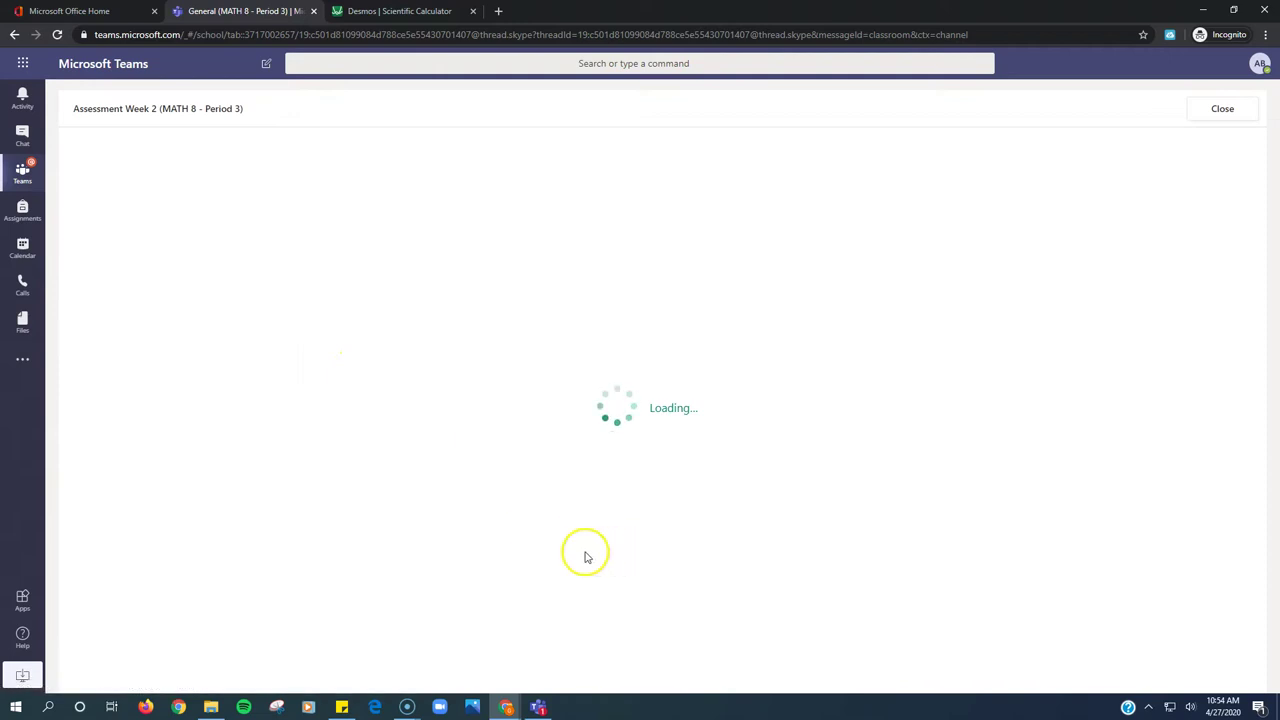
Look over the Rational/Irrational questions 1 to 10 of the Assessment Week 2 form and close it without submitting.
{"action": "scroll", "coordinate": [655, 545], "scroll_direction": "down", "scroll_amount": 1}
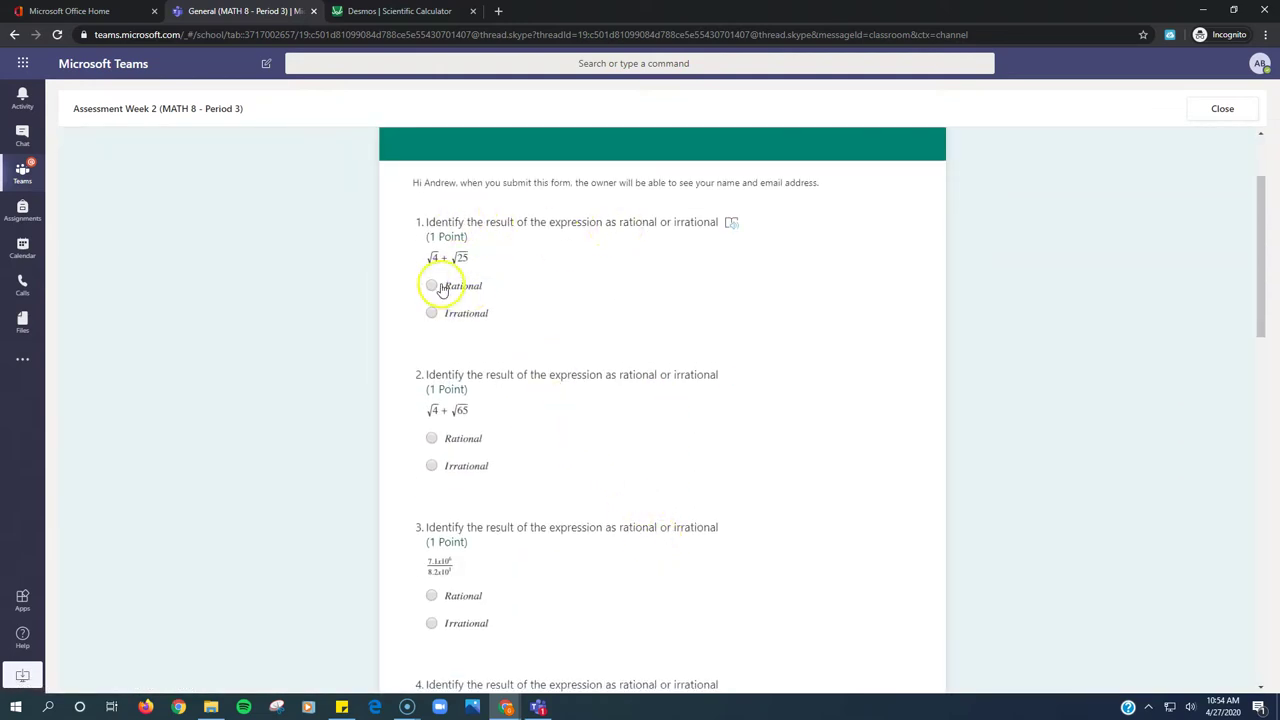
{"action": "scroll", "coordinate": [500, 463], "scroll_direction": "down", "scroll_amount": 4}
{"action": "scroll", "coordinate": [488, 453], "scroll_direction": "down", "scroll_amount": 8}
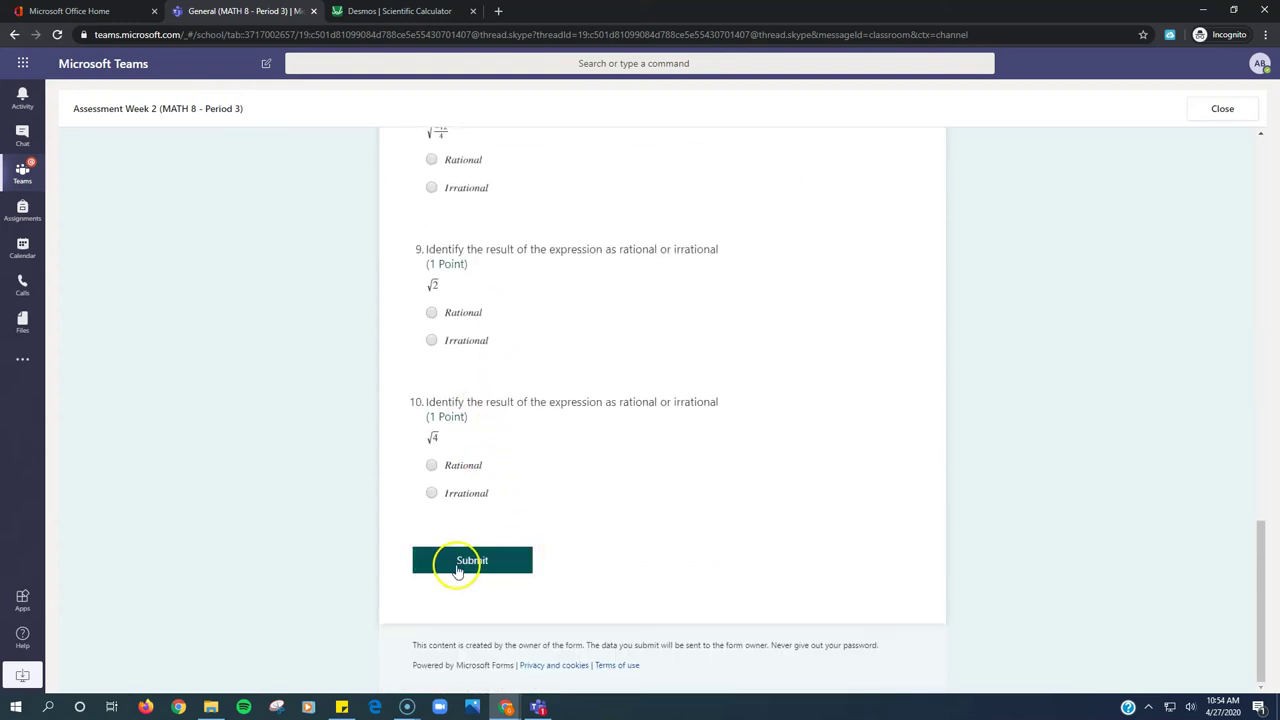
{"action": "left_click", "coordinate": [1224, 110]}
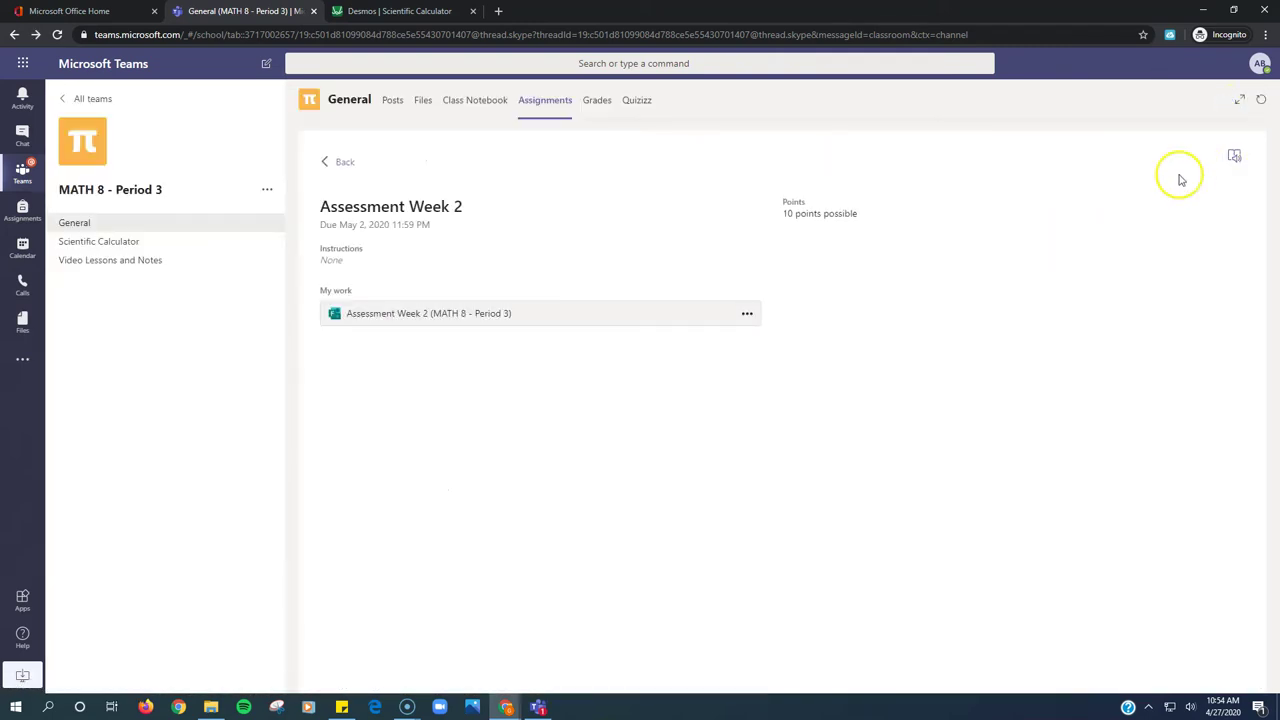